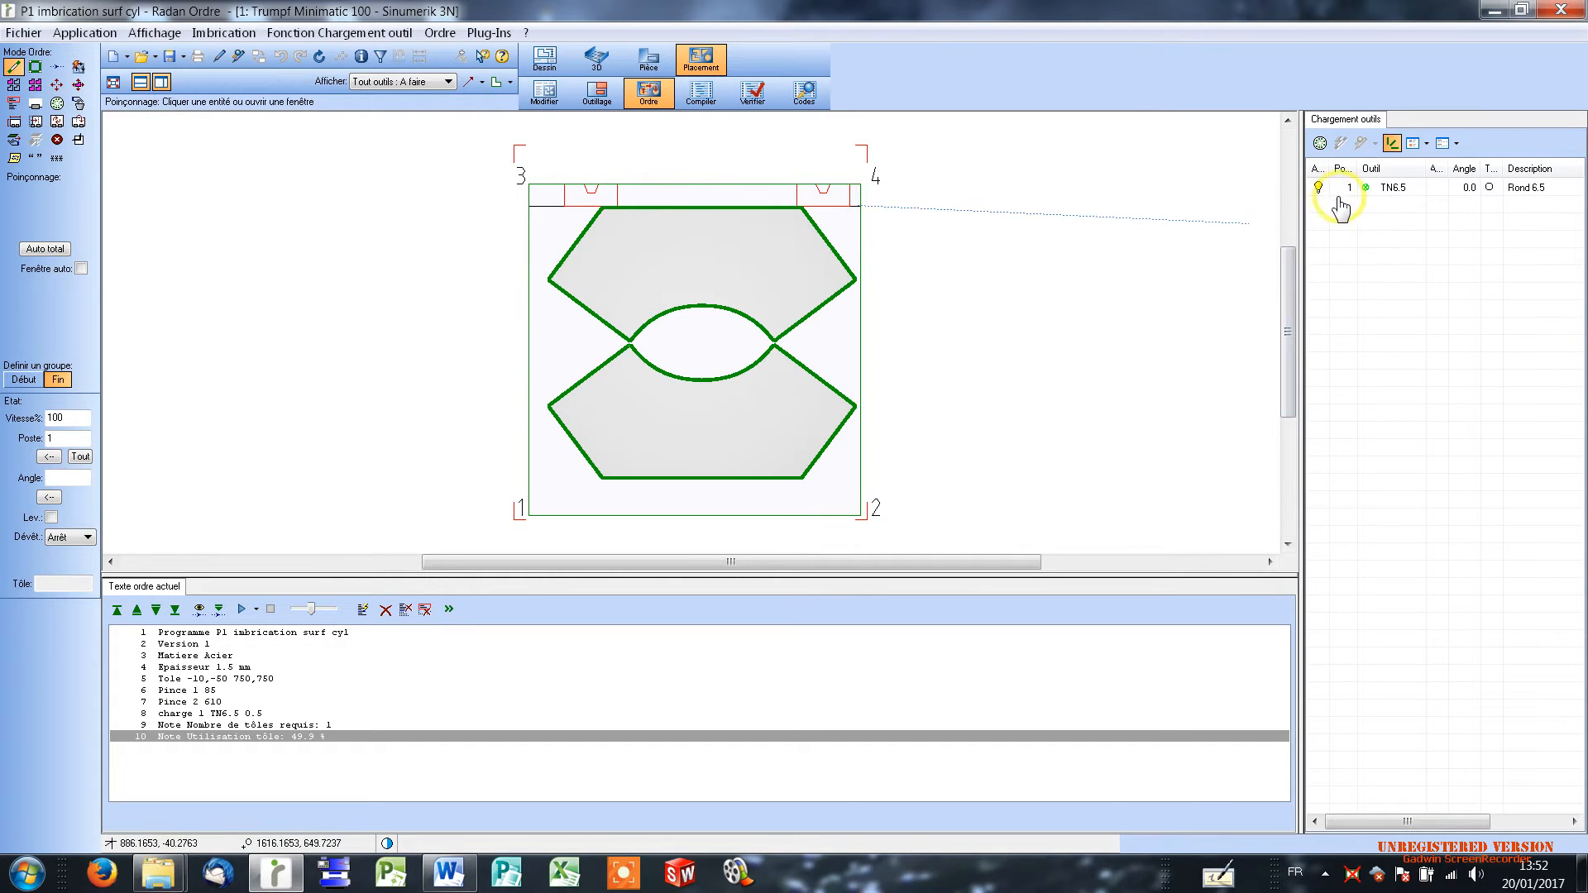
{"action": "left_click", "coordinate": [1392, 190]}
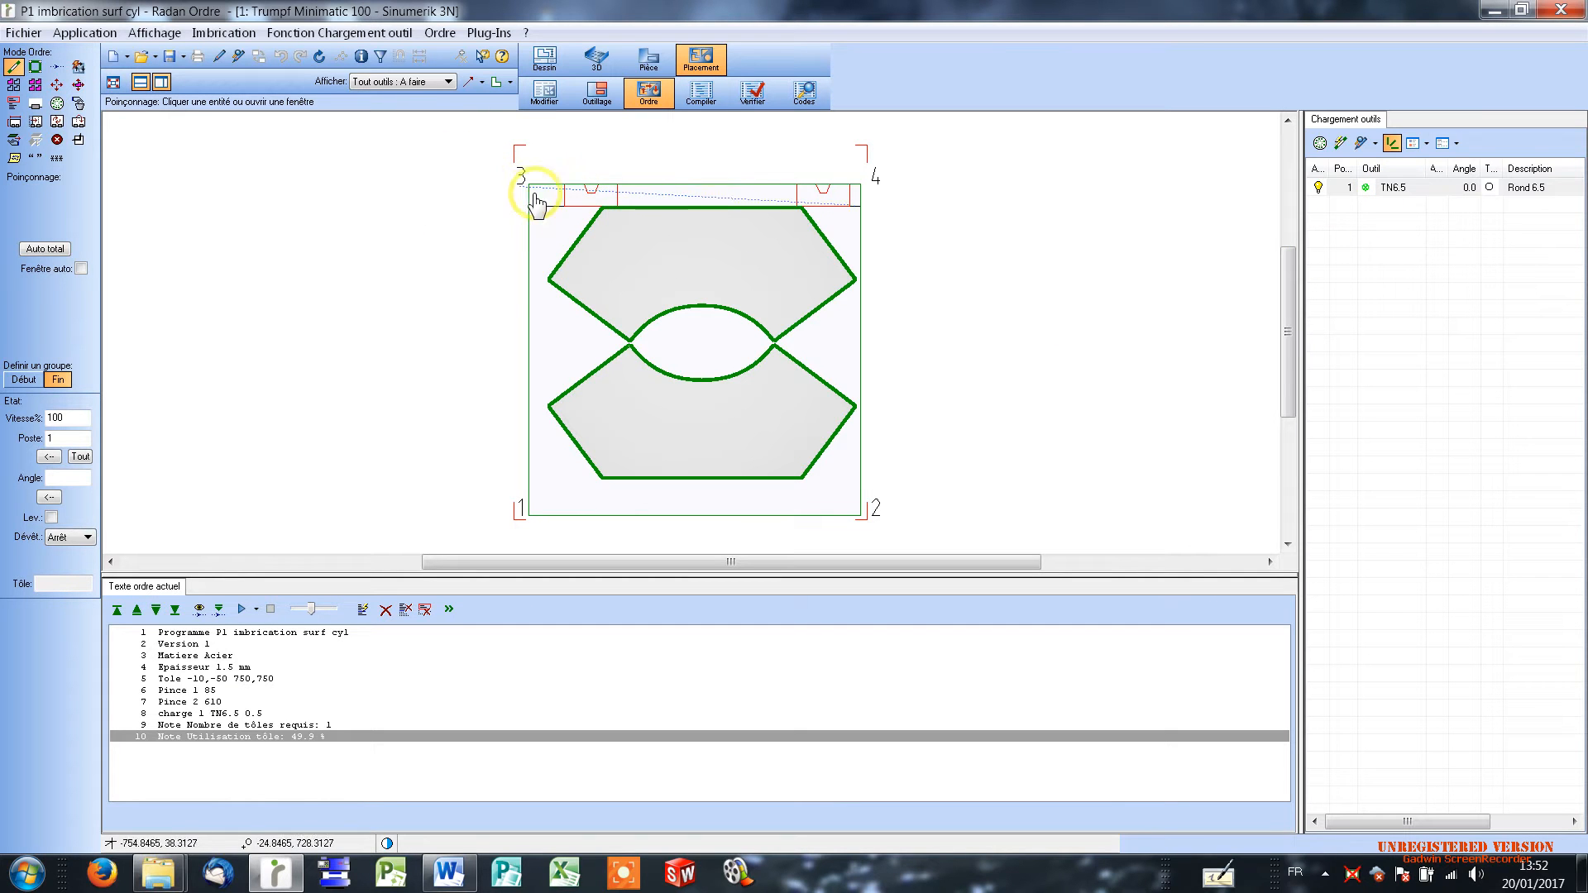
{"action": "left_click", "coordinate": [486, 326]}
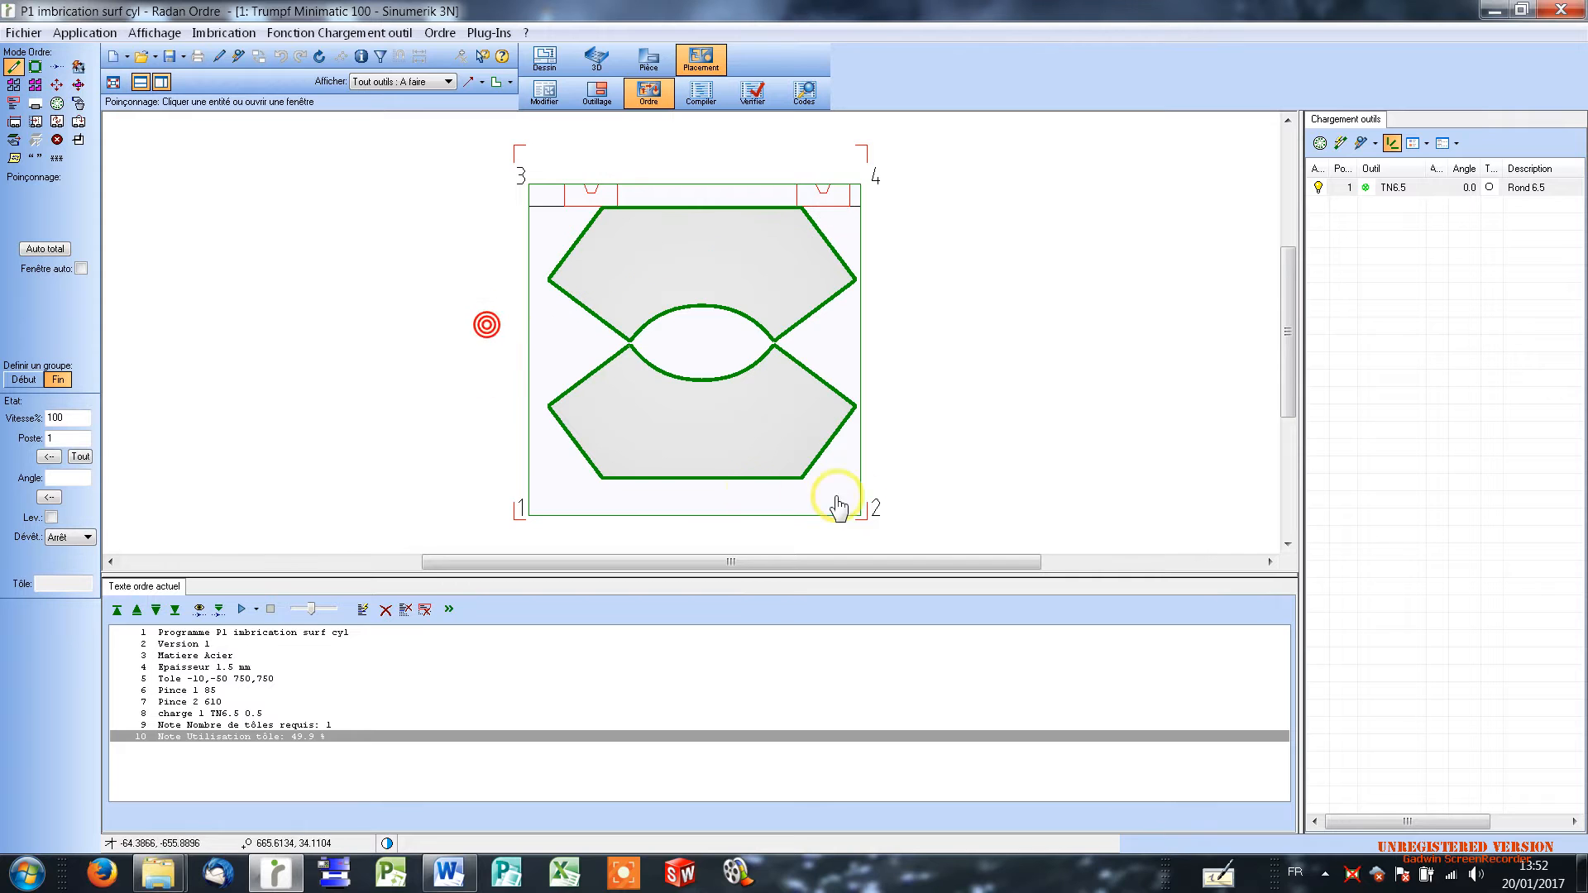
{"action": "left_click", "coordinate": [924, 494]}
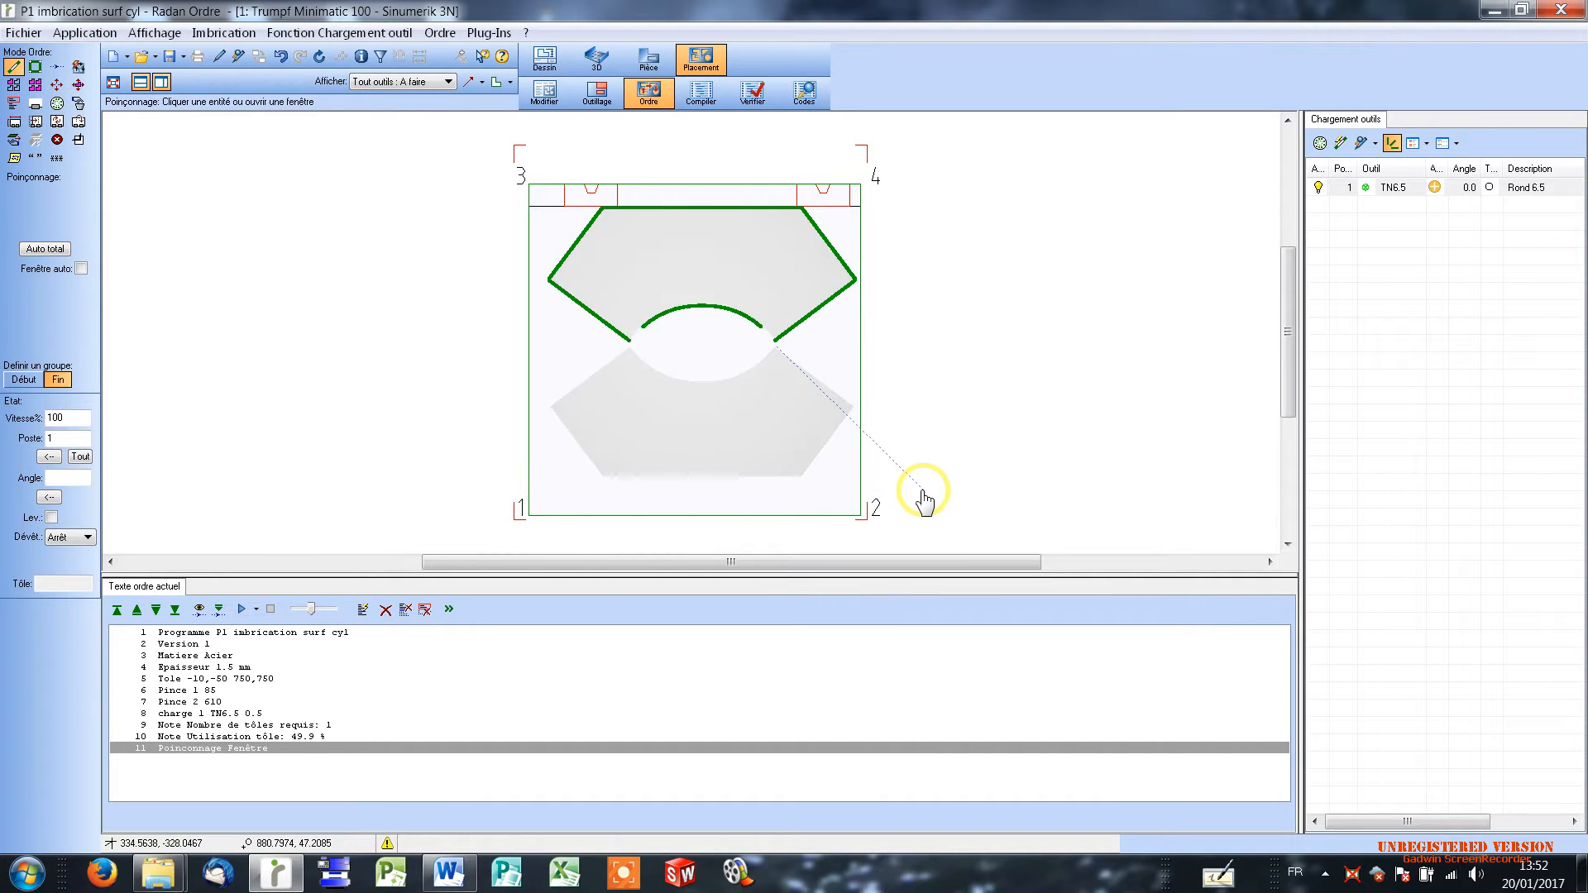
{"action": "left_click", "coordinate": [281, 58]}
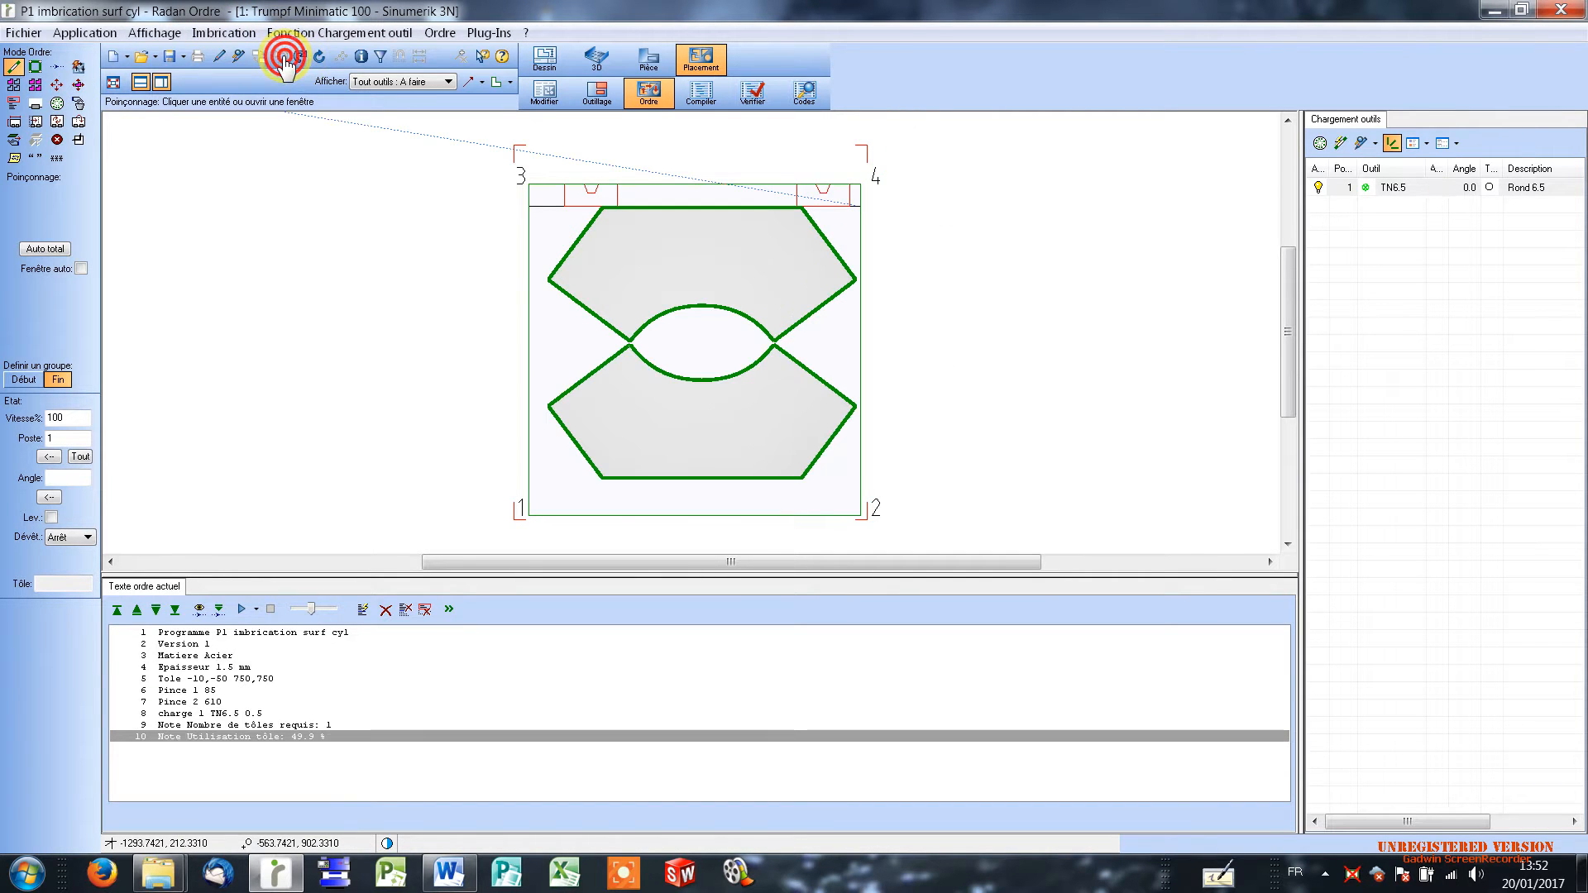
Step: Punch the lower part's contours and the upper part's contours with two windows, with a stop between them
{"action": "left_click", "coordinate": [509, 338]}
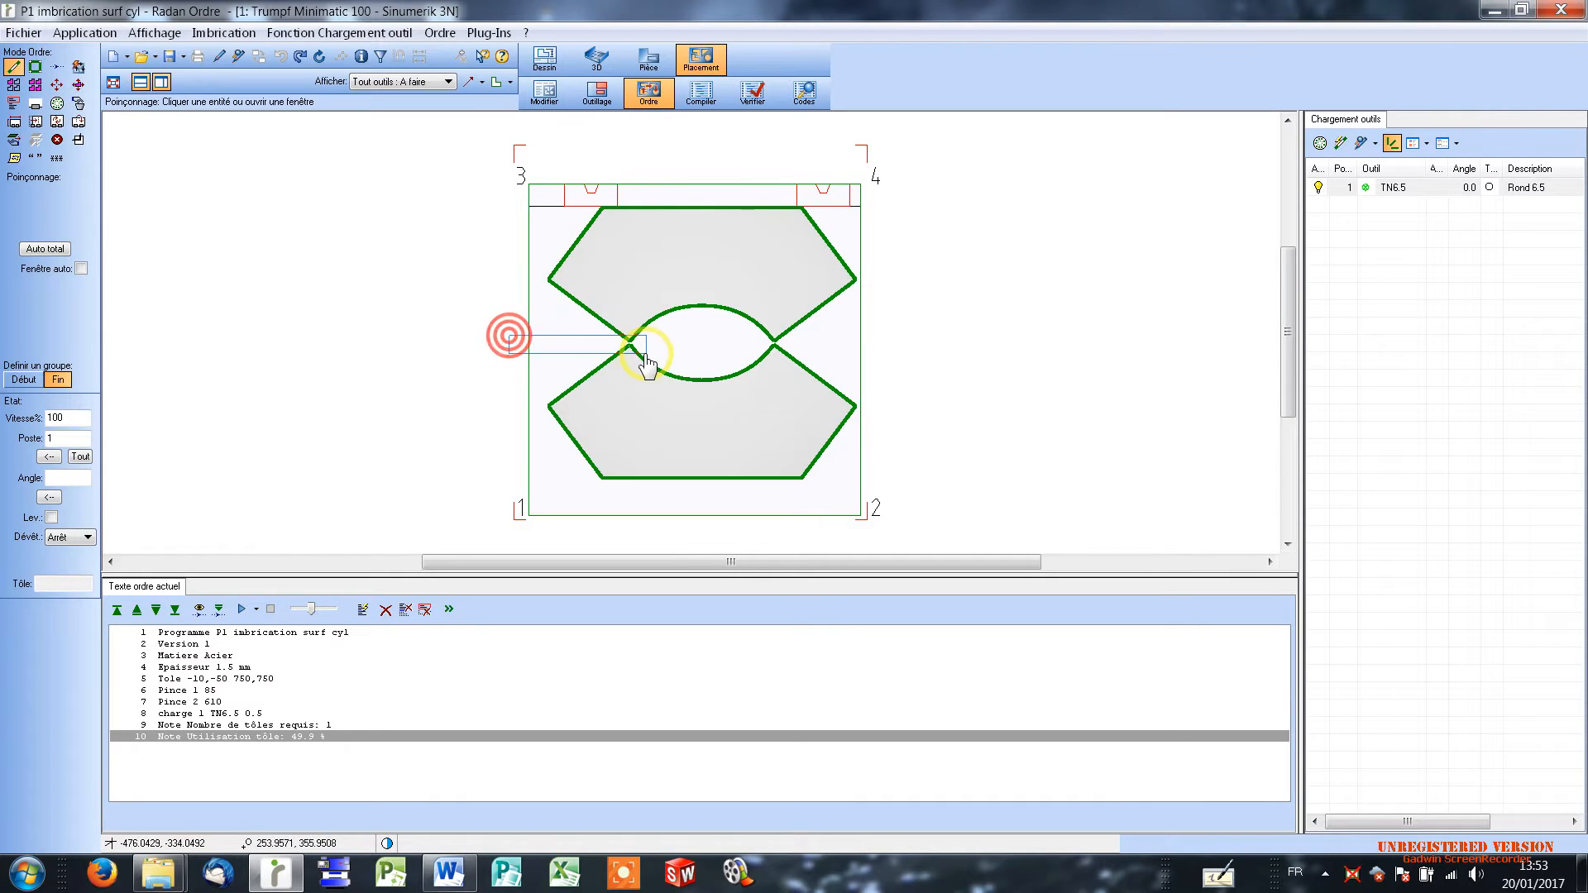
{"action": "left_click", "coordinate": [892, 499]}
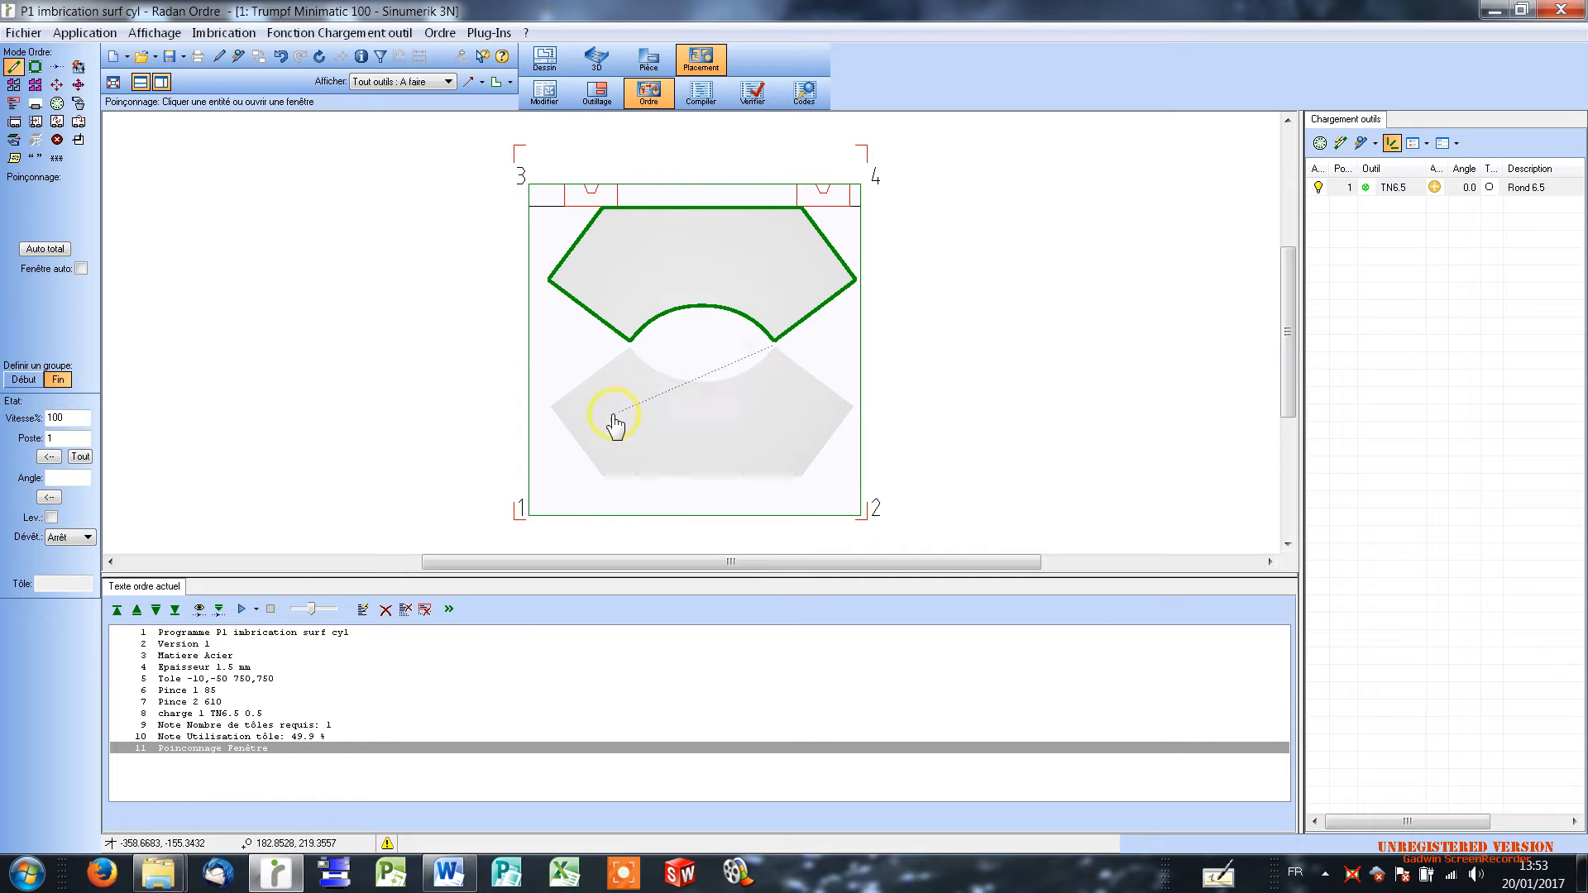
{"action": "left_click", "coordinate": [56, 140]}
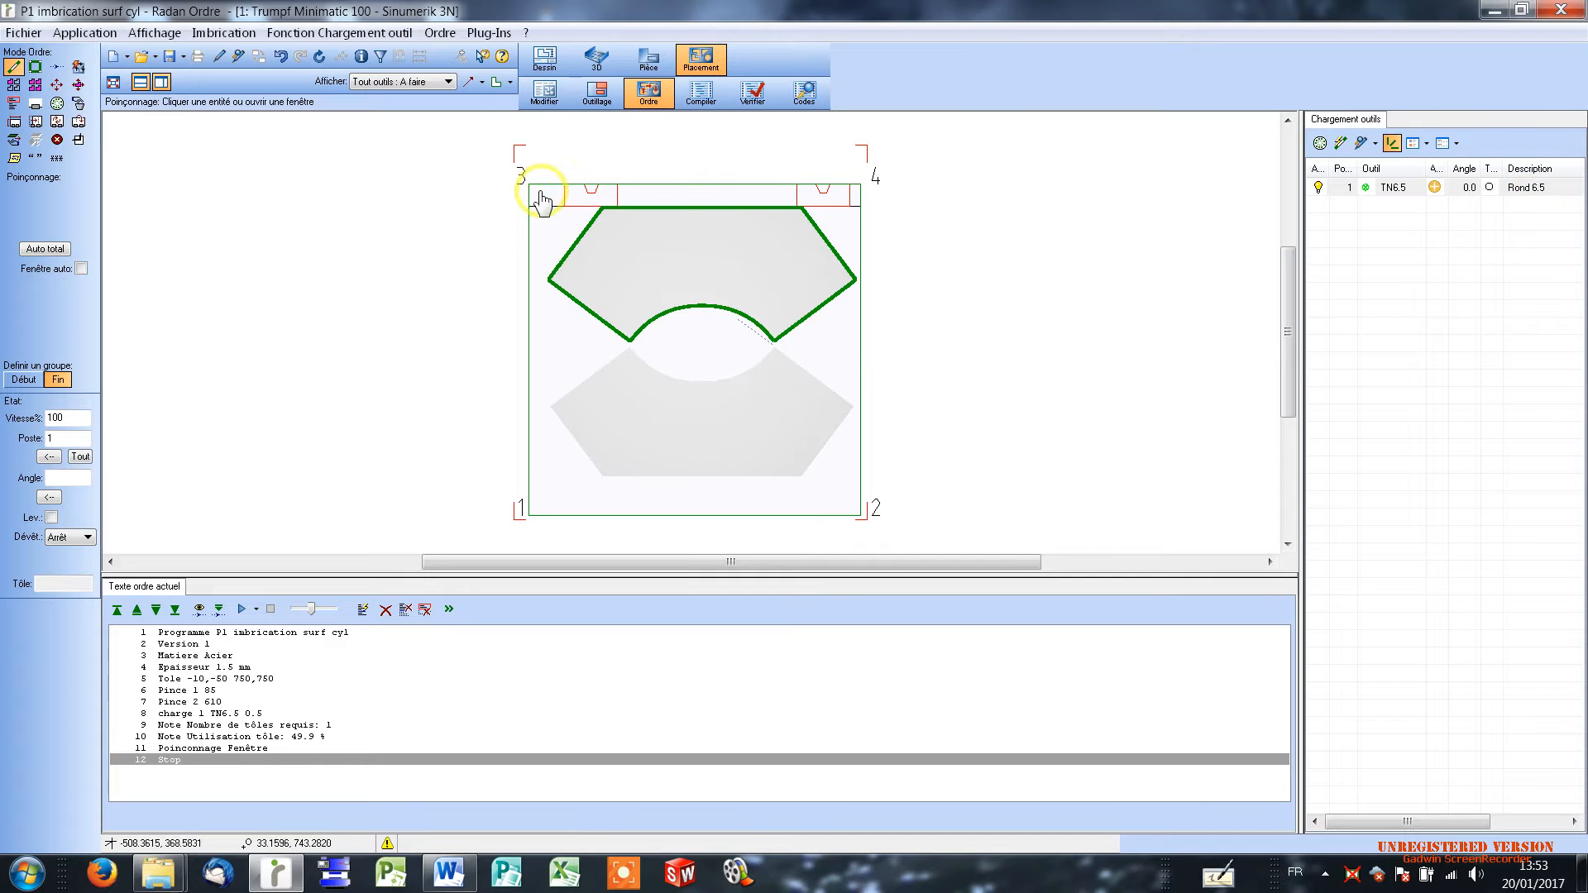
{"action": "left_click_drag", "start_coordinate": [507, 194], "coordinate": [936, 365]}
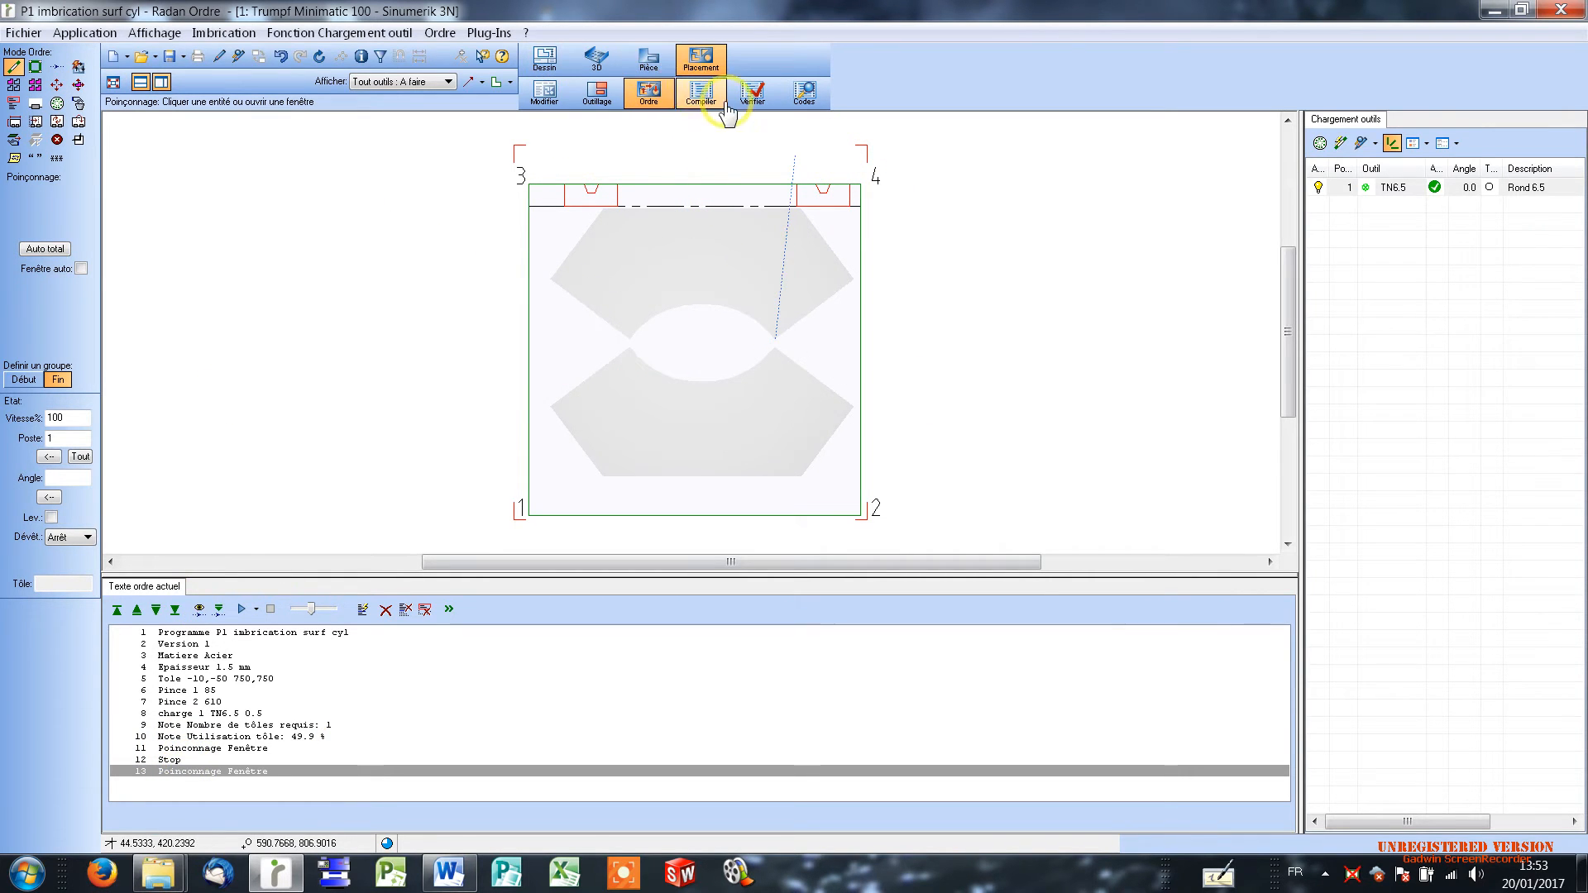
Step: Compile the punching order with program number 1201
{"action": "left_click", "coordinate": [701, 94]}
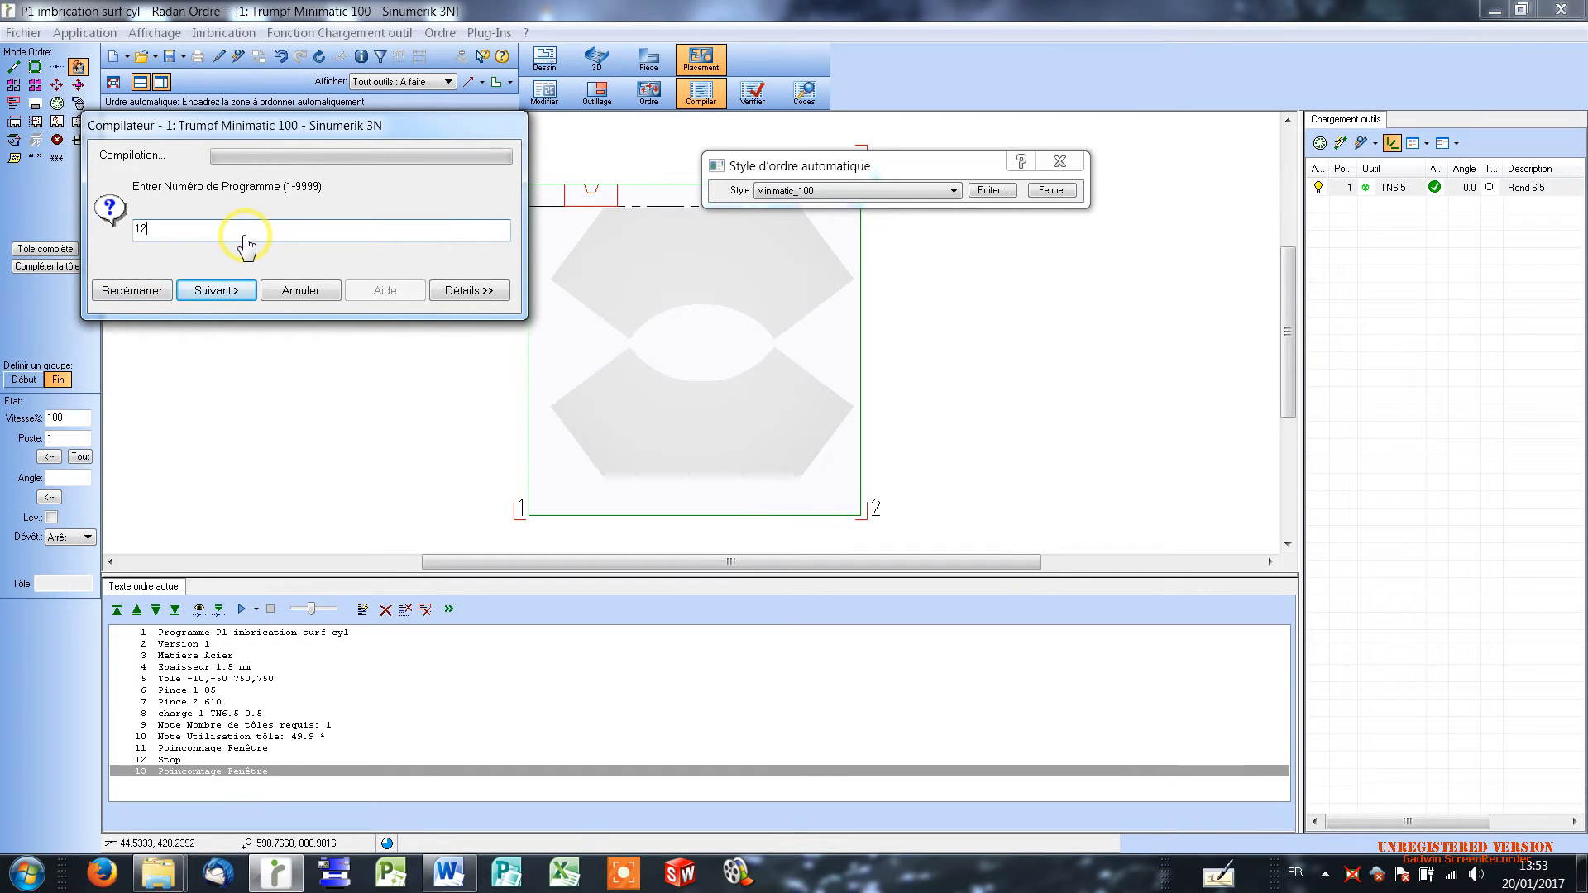
{"action": "left_click", "coordinate": [215, 291]}
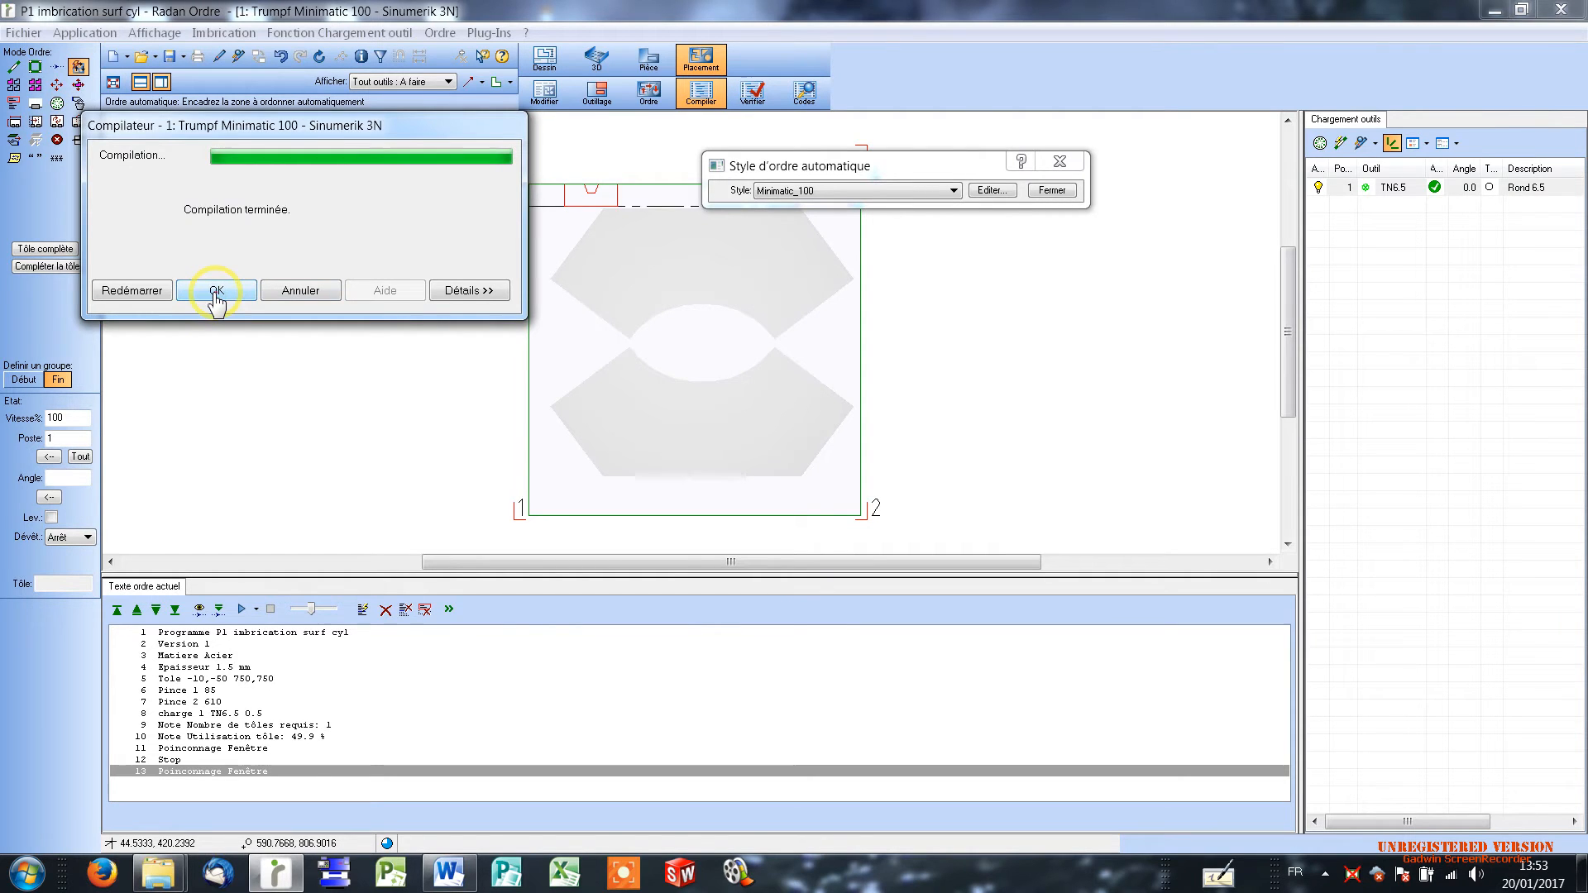
{"action": "left_click", "coordinate": [216, 291]}
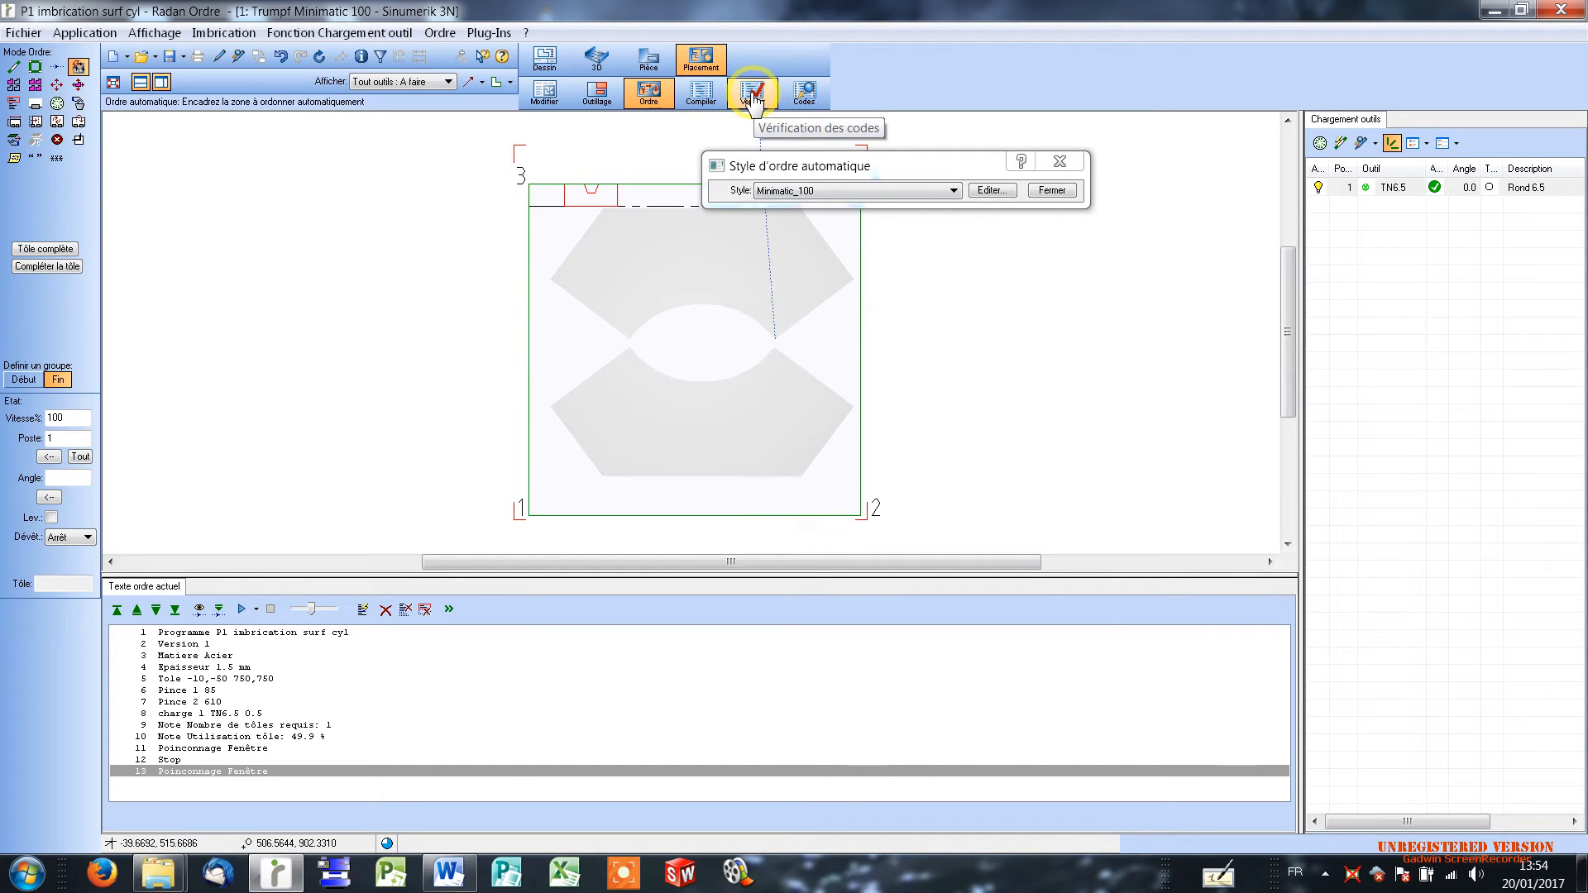
Step: Verify the compiled codes by simulating the whole program at slightly reduced speed, and return to modifying the nest
{"action": "left_click", "coordinate": [240, 609]}
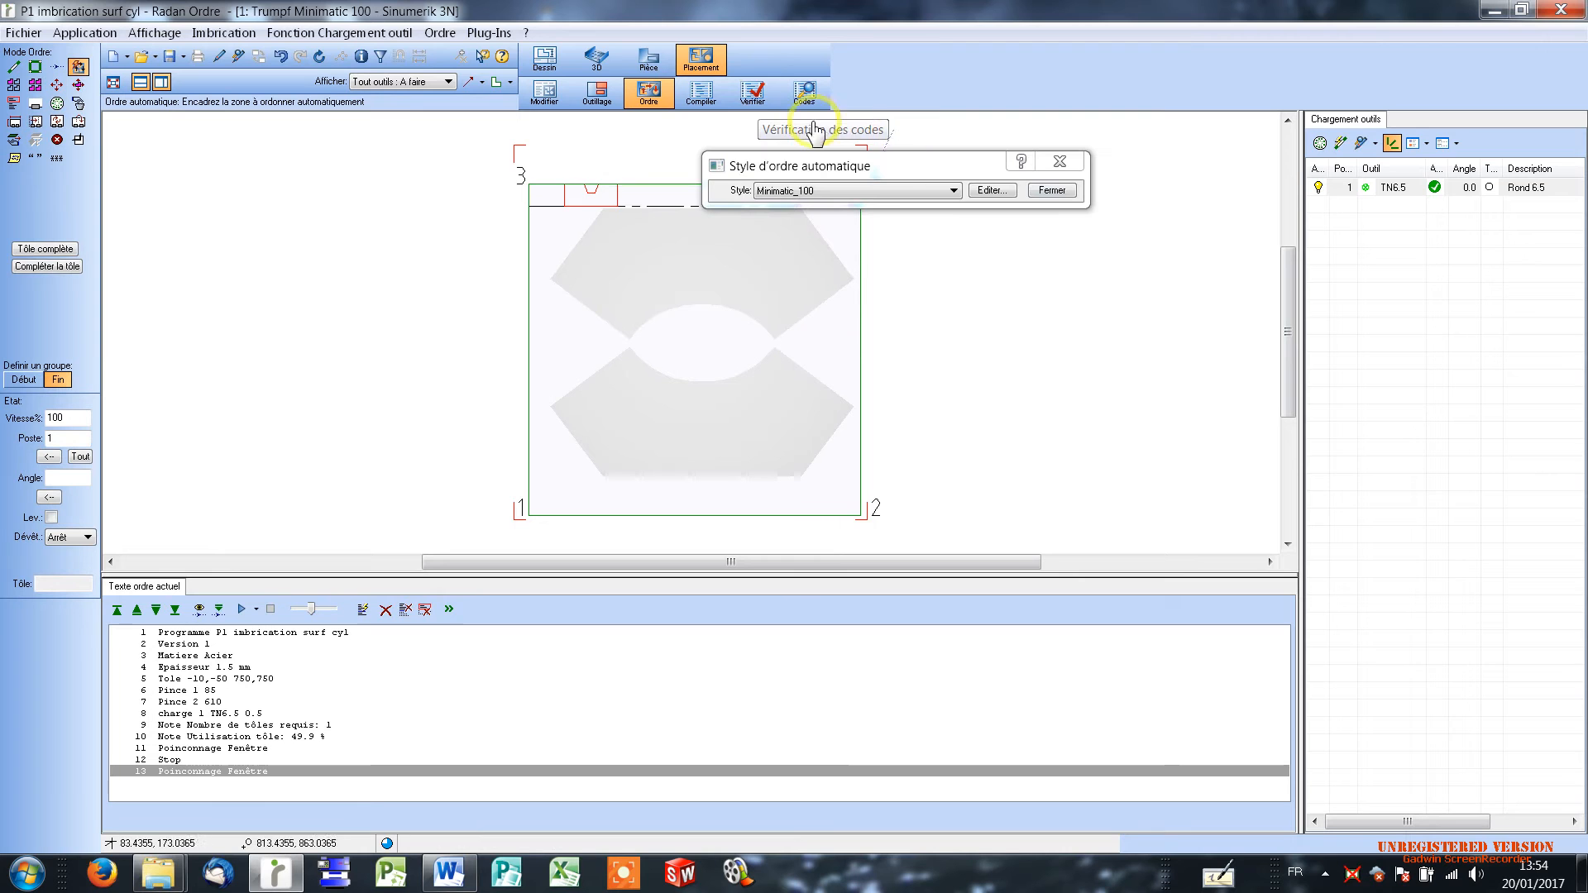
{"action": "left_click", "coordinate": [752, 98]}
{"action": "left_click", "coordinate": [753, 97]}
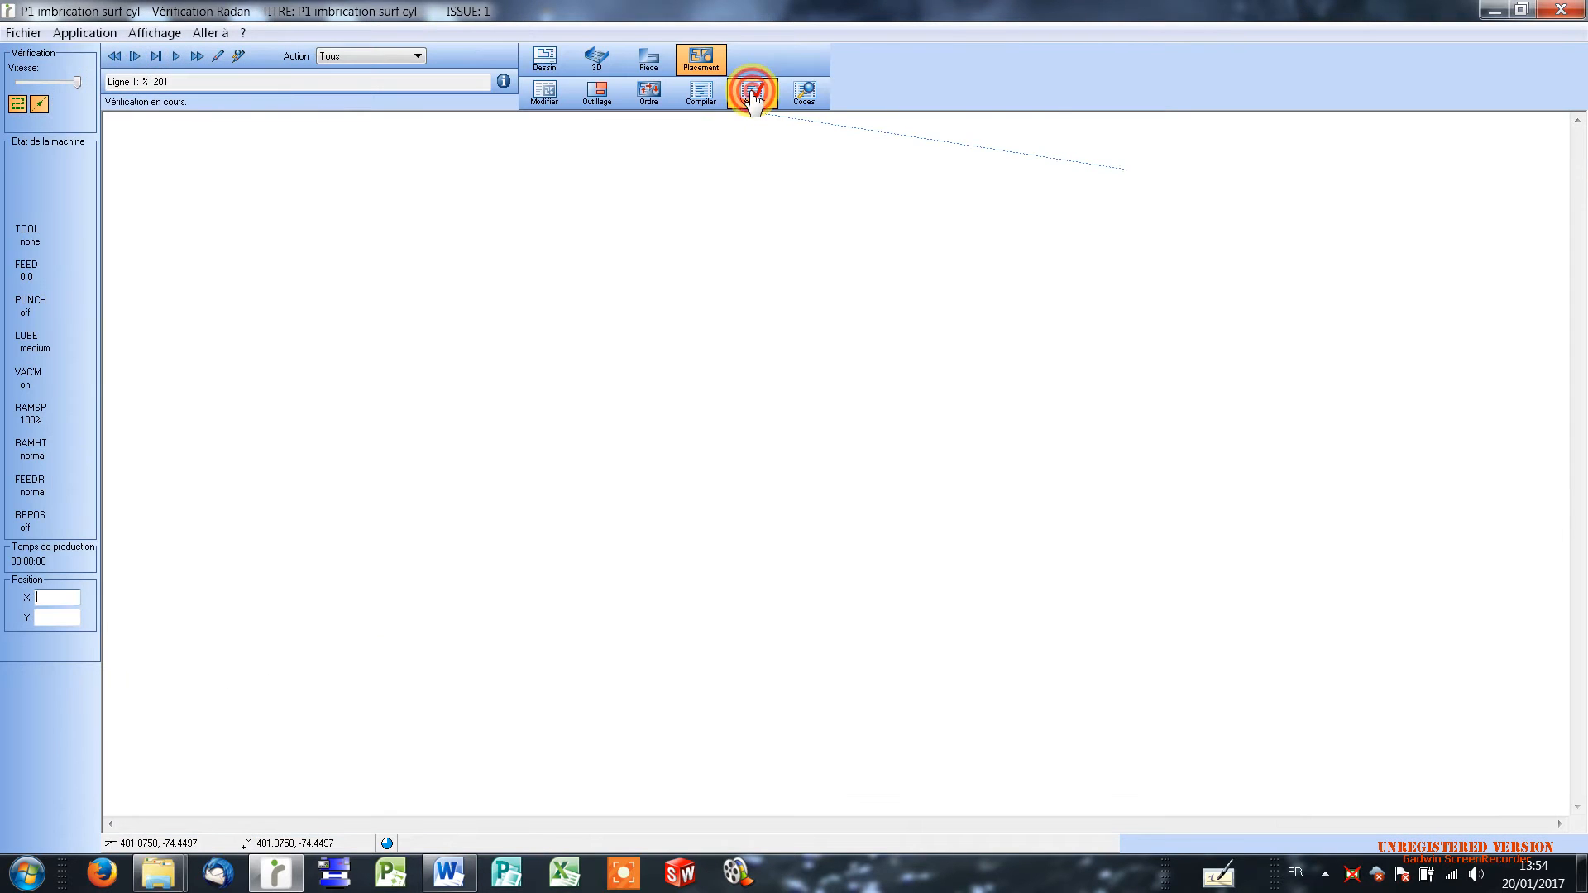
{"action": "left_click_drag", "start_coordinate": [75, 82], "coordinate": [65, 82]}
{"action": "left_click", "coordinate": [176, 56]}
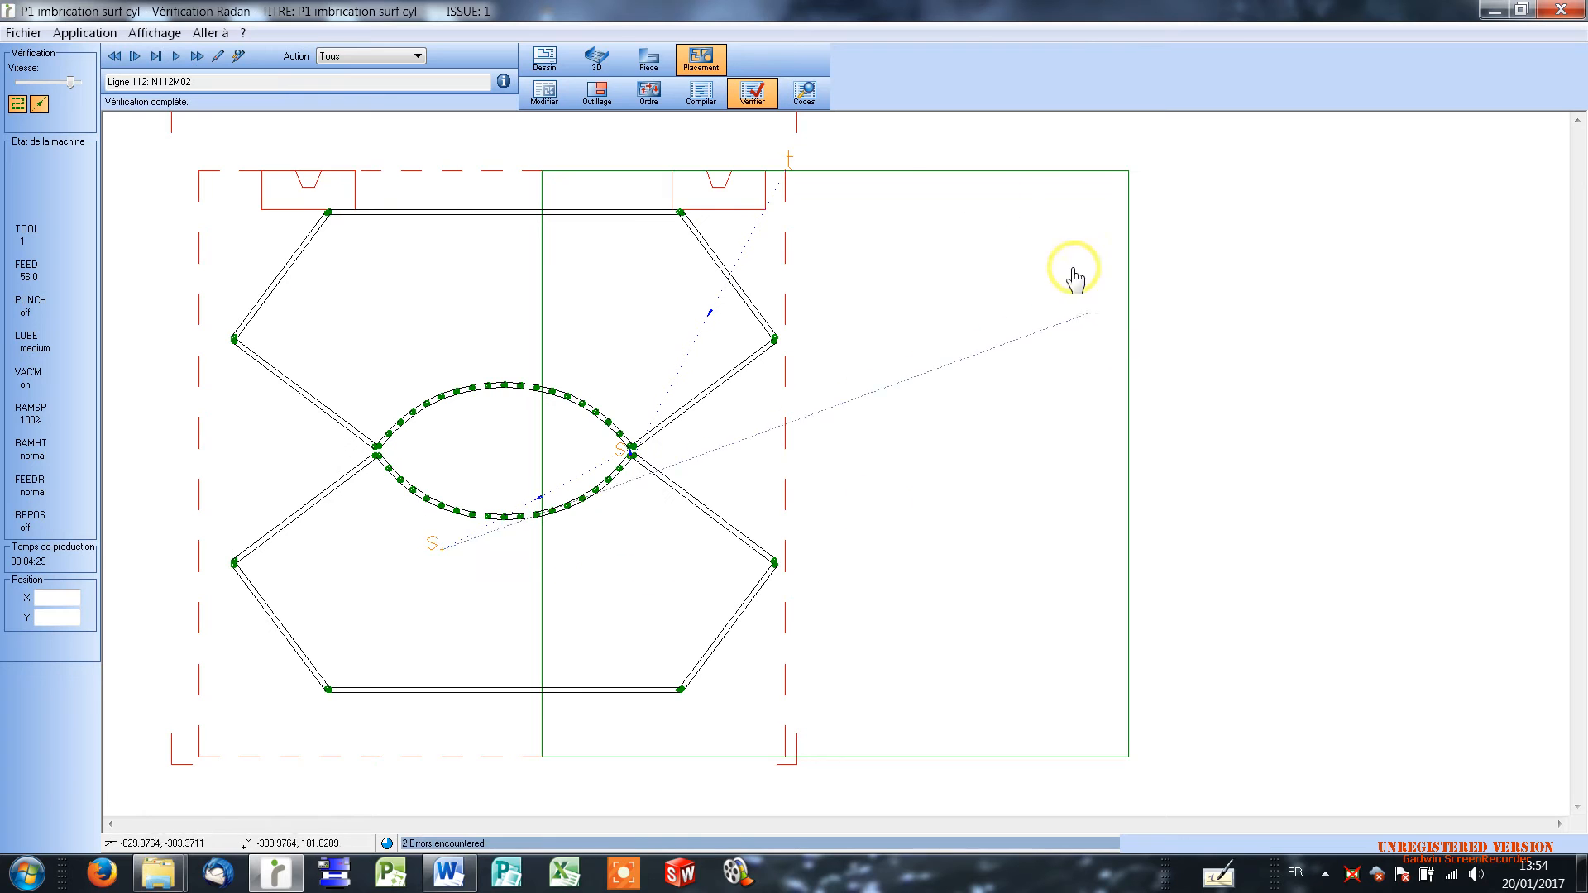
{"action": "left_click", "coordinate": [545, 95]}
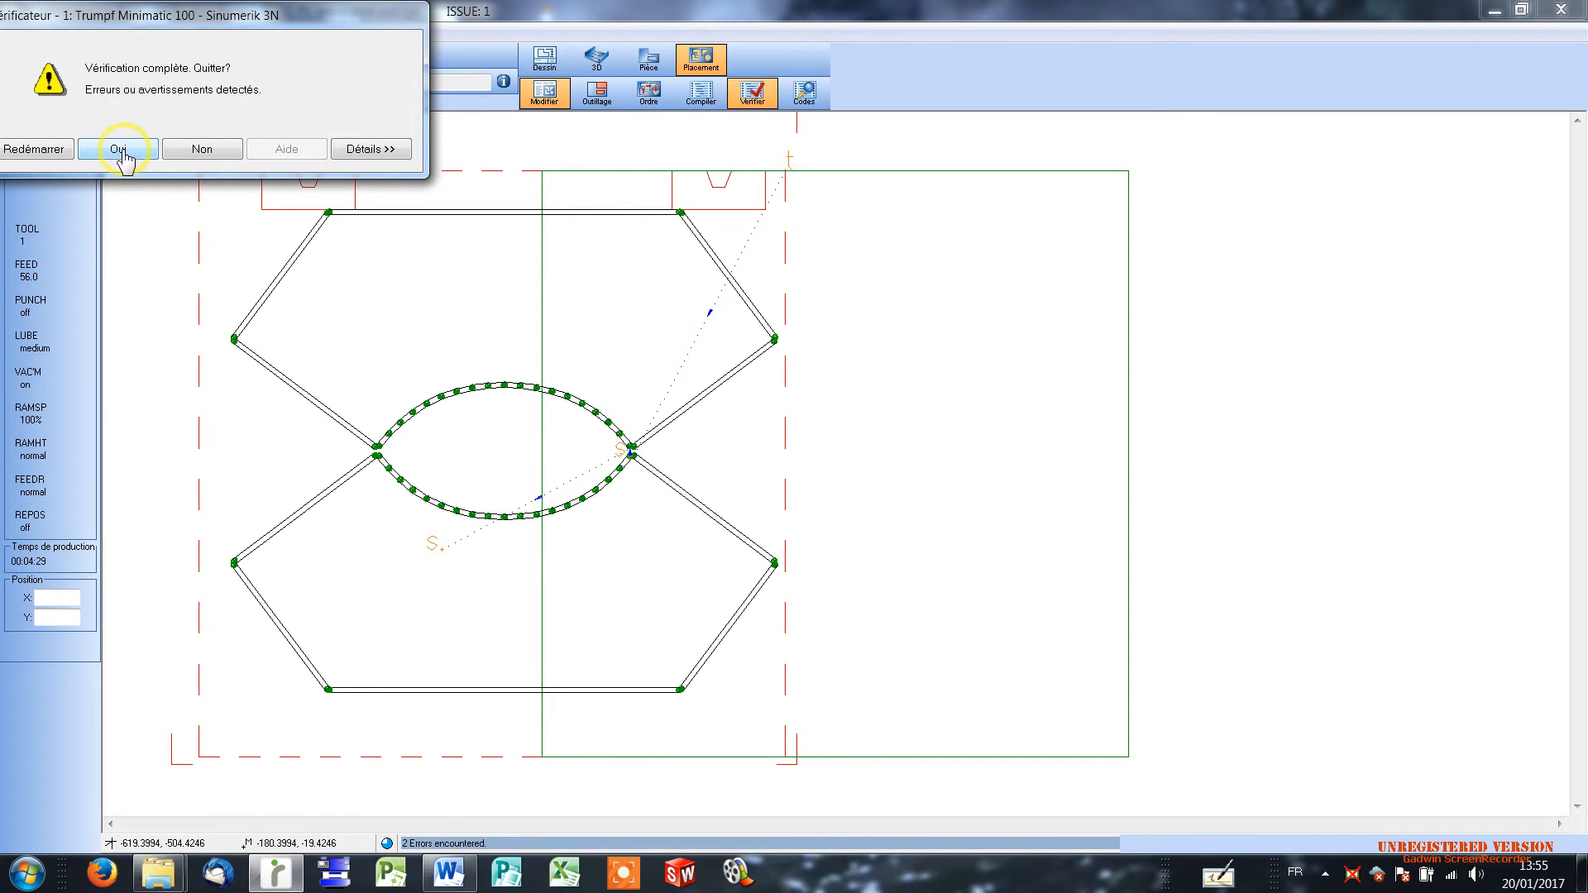
{"action": "left_click", "coordinate": [122, 153]}
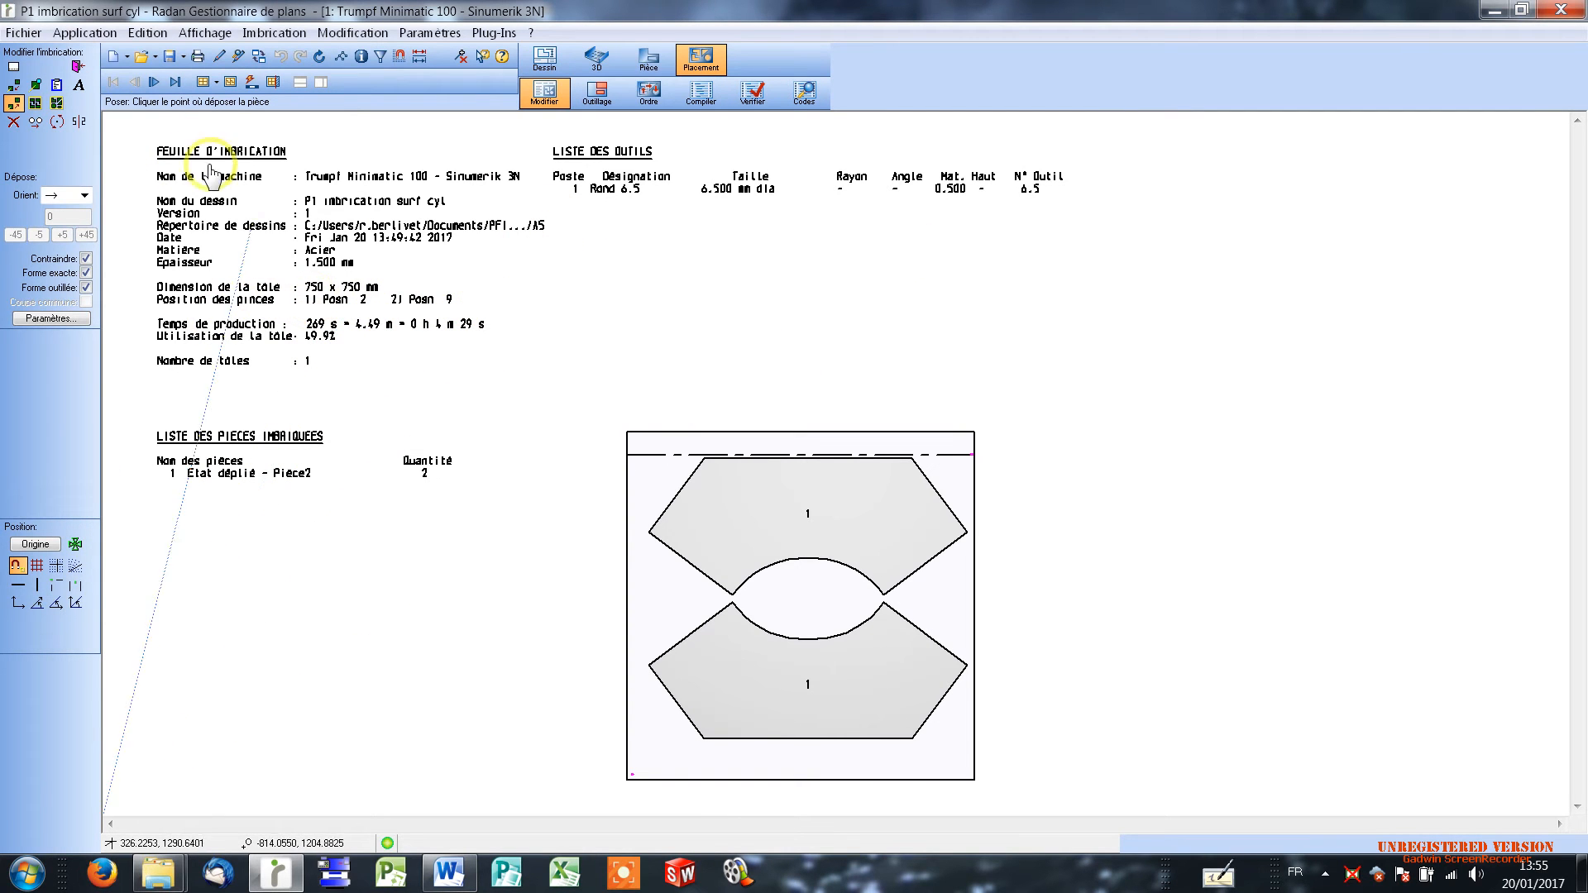
Step: Finish the manual nest under the drawing name "P1 imbrication surf cyl prog 1201" with its comments updated
{"action": "left_click", "coordinate": [79, 68]}
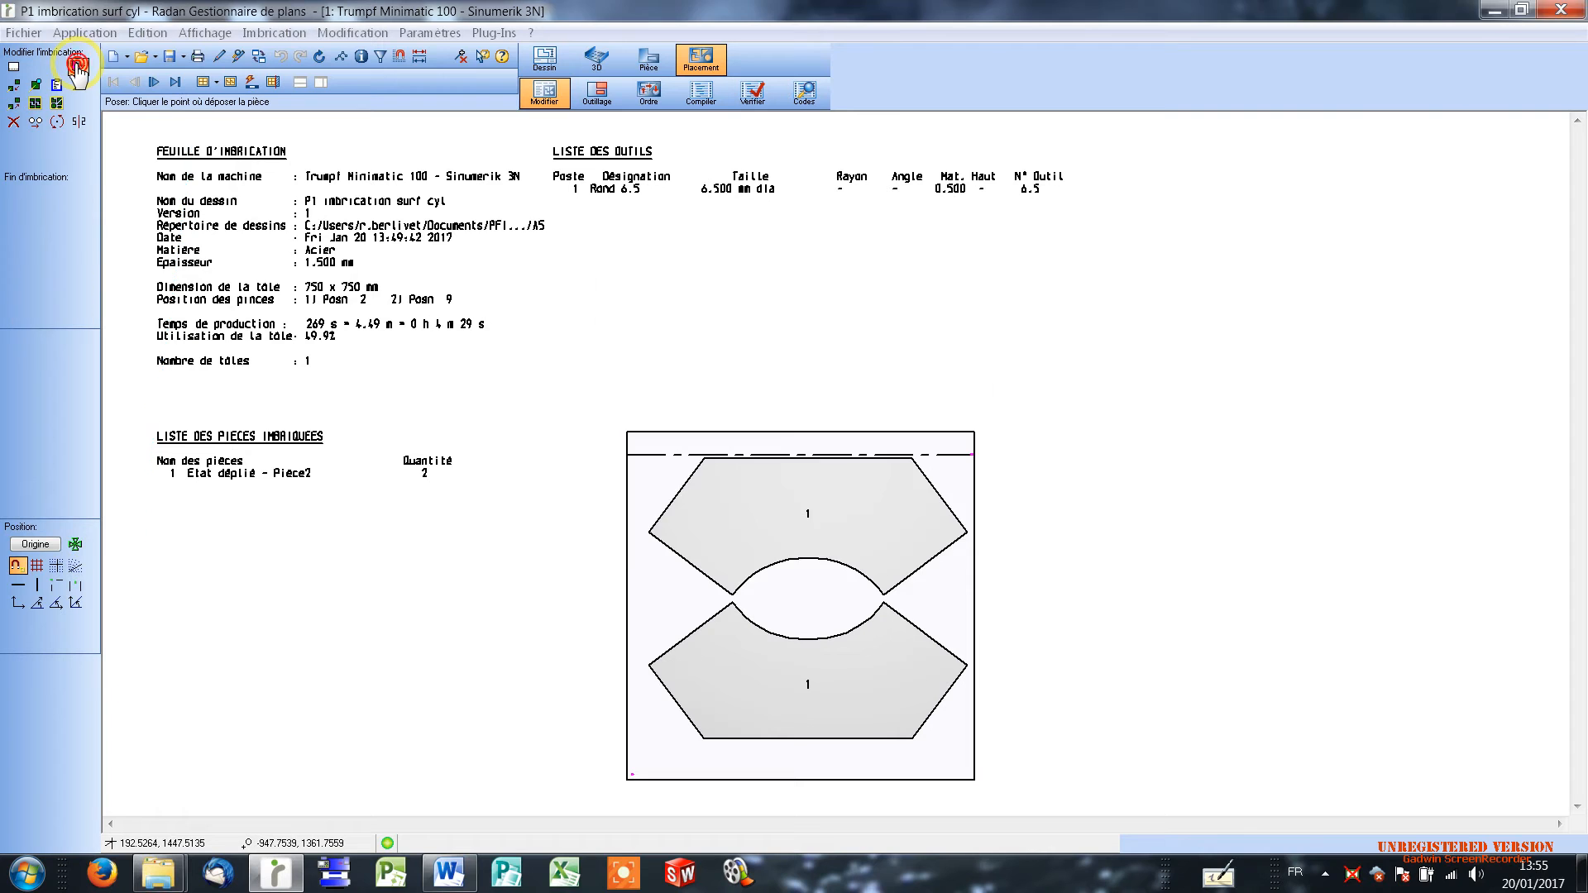
{"action": "left_click", "coordinate": [910, 358]}
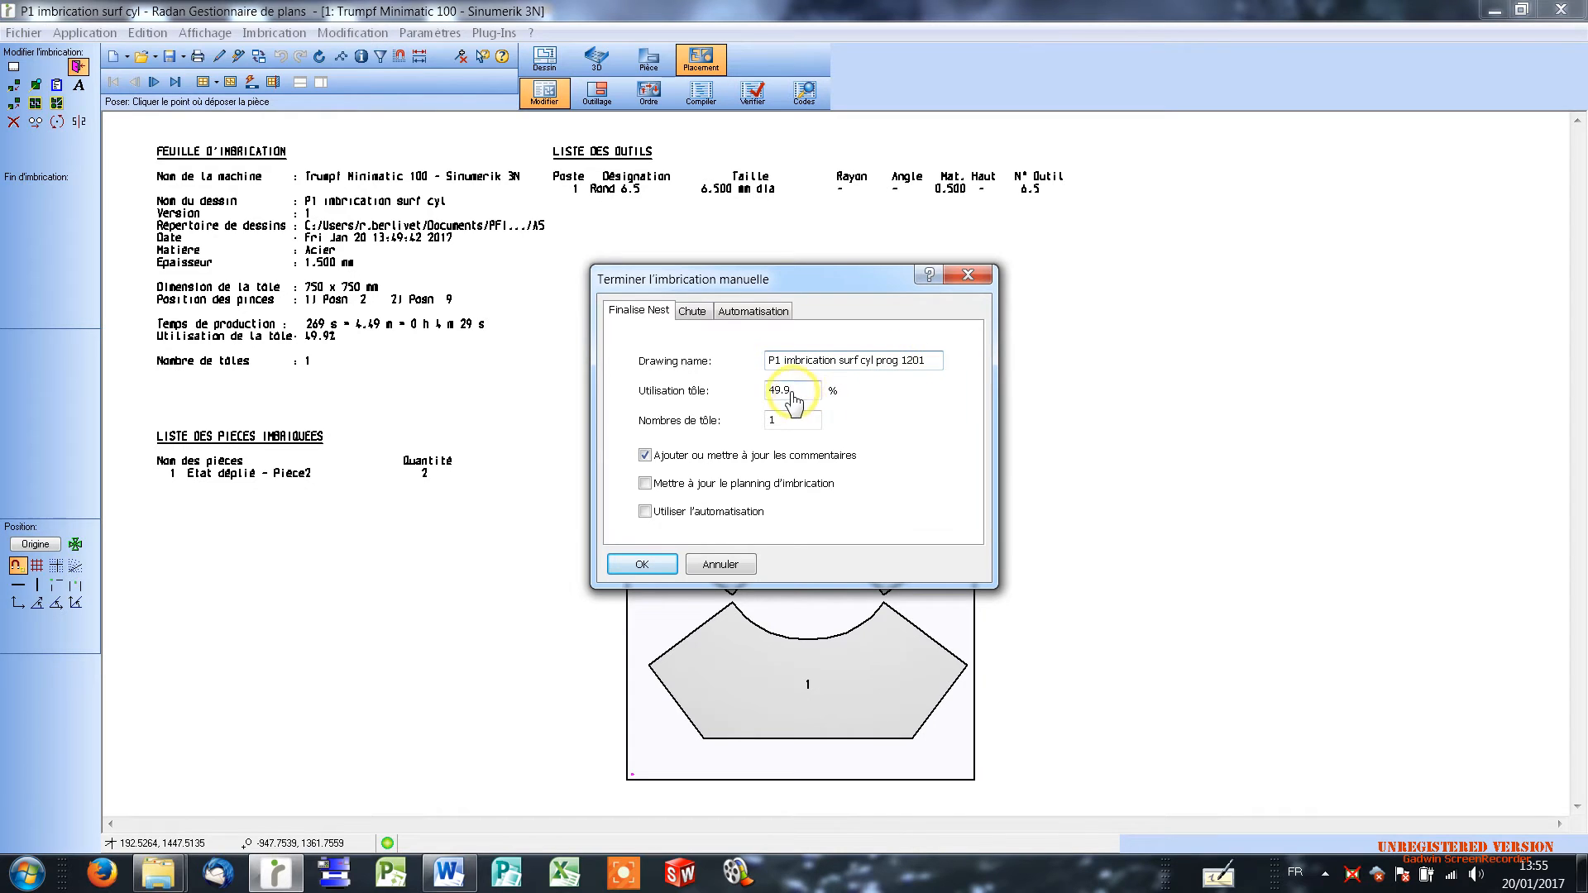
{"action": "left_click", "coordinate": [641, 565]}
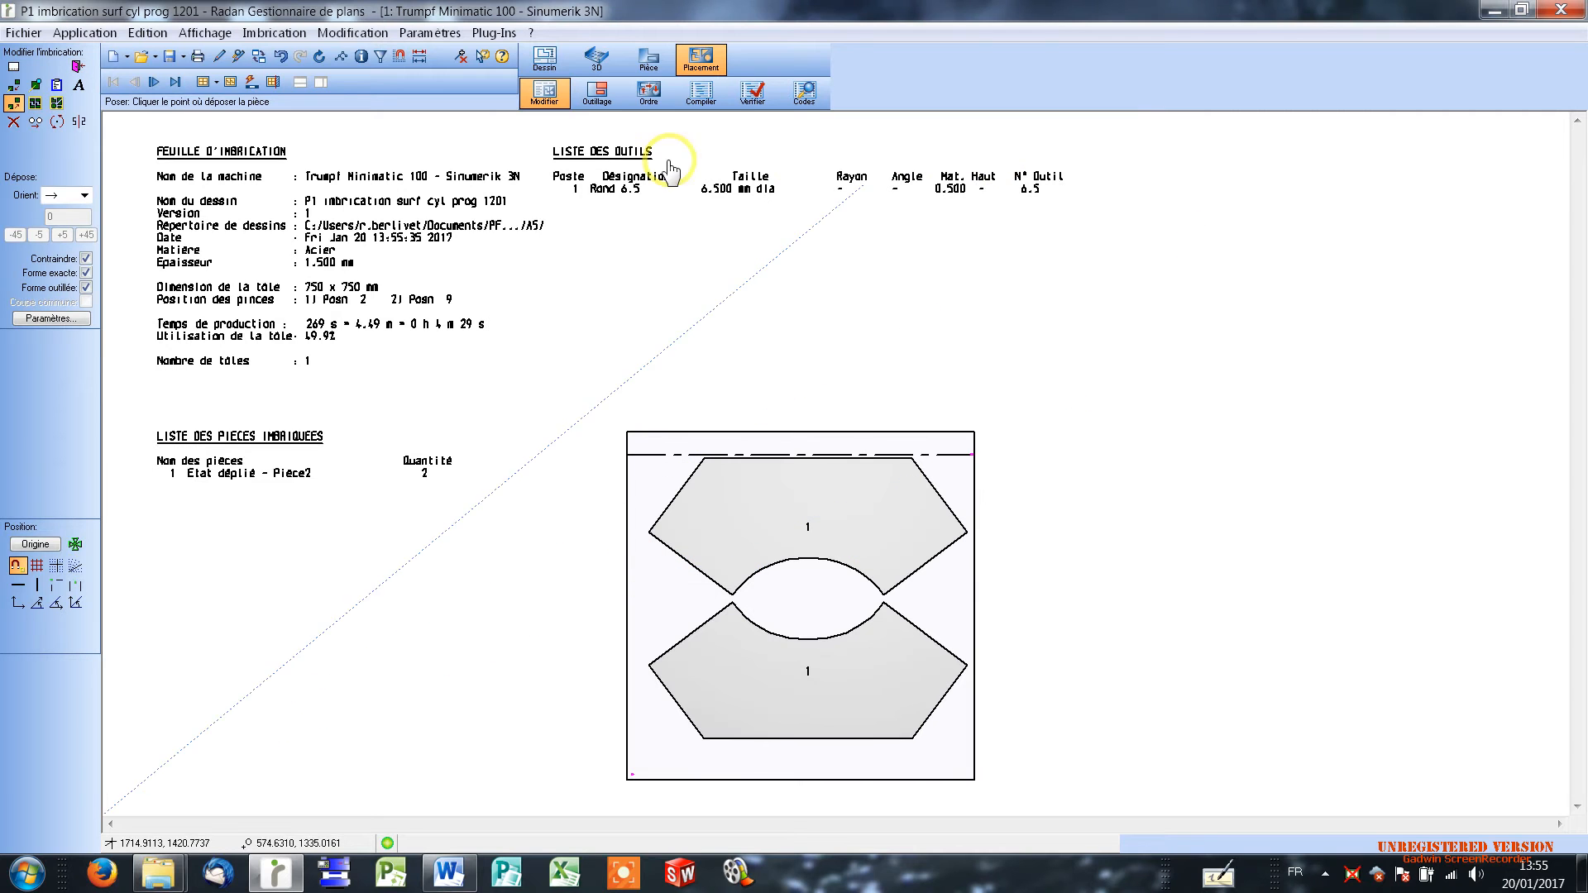
Step: Save the drawing in folder A5 as "P1 imbrication surf cyl prog 1201"
{"action": "left_click", "coordinate": [169, 58]}
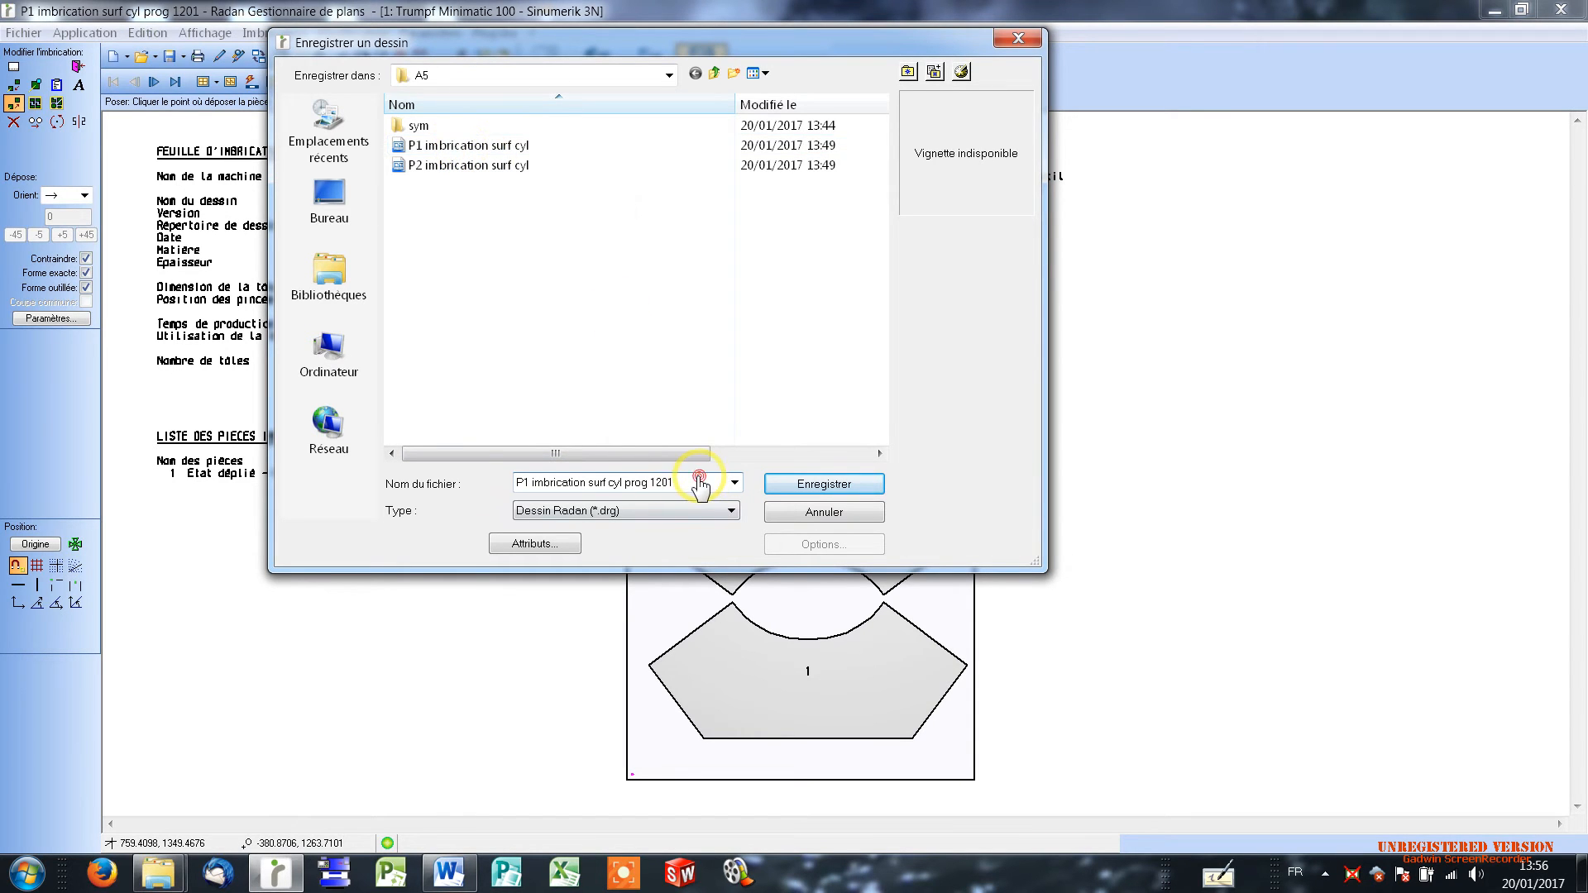
{"action": "left_click_drag", "start_coordinate": [699, 484], "coordinate": [470, 492]}
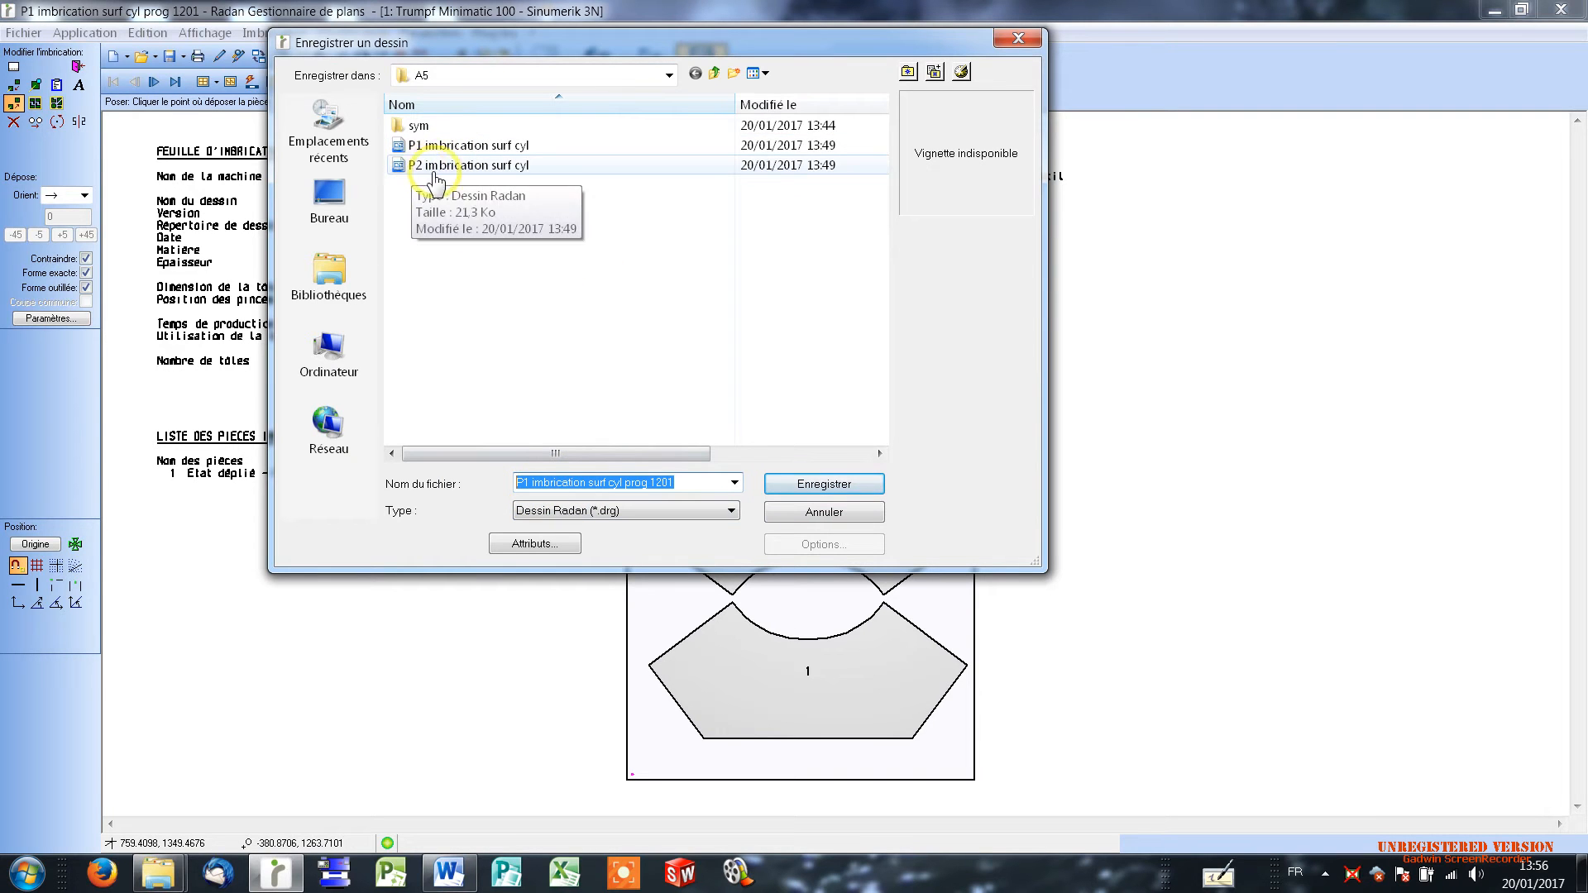
{"action": "left_click", "coordinate": [837, 486]}
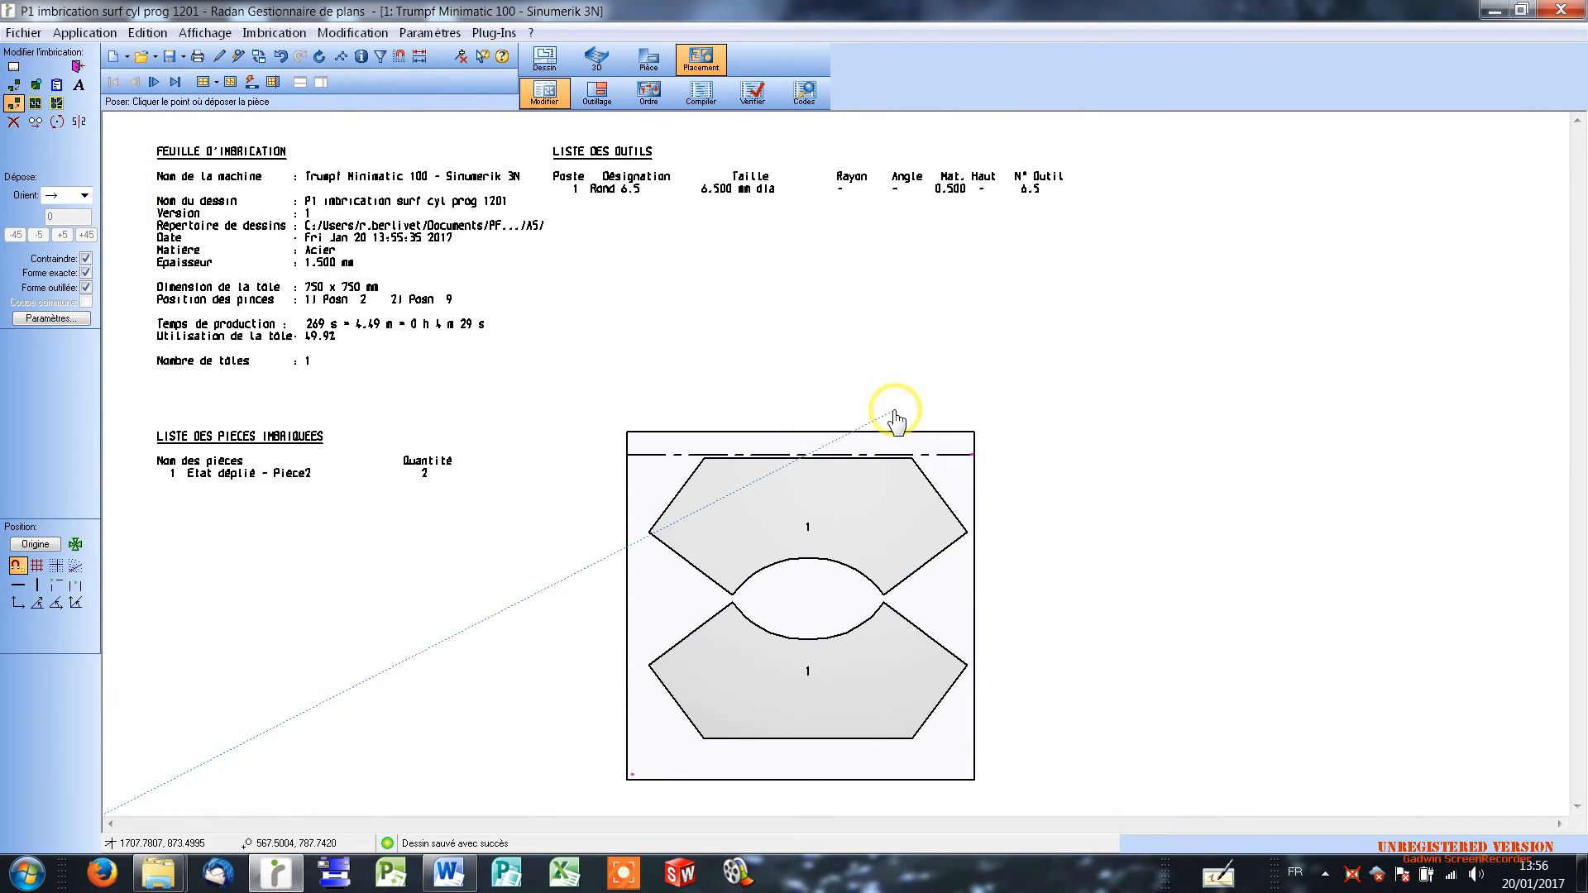
Step: Open the drawing "P2 imbrication surf cyl" from folder A5
{"action": "left_click", "coordinate": [154, 83]}
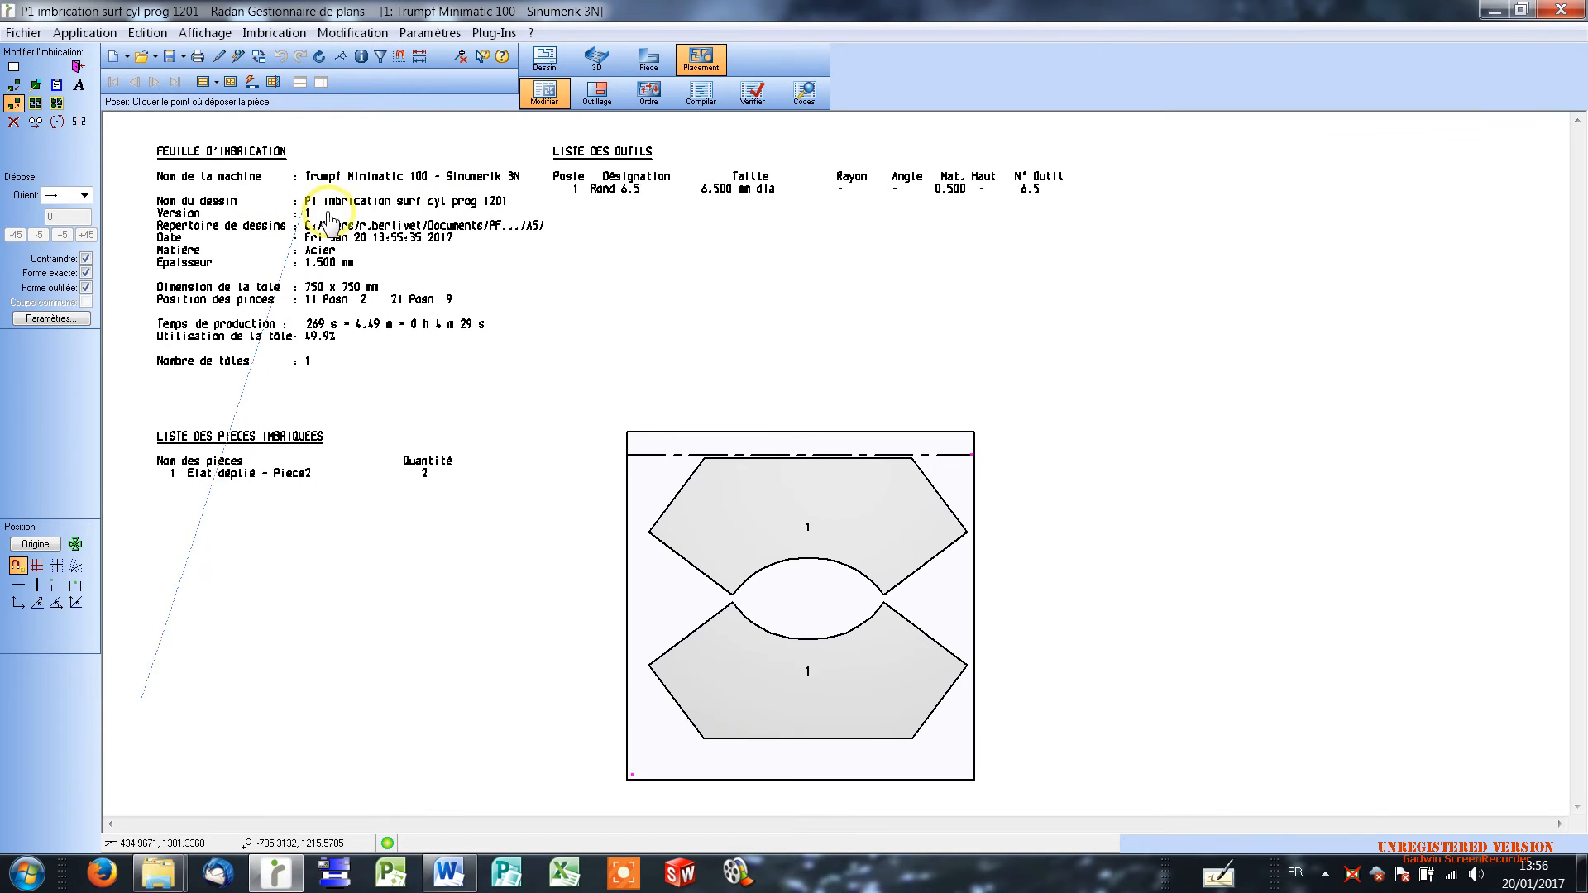
{"action": "left_click", "coordinate": [142, 60]}
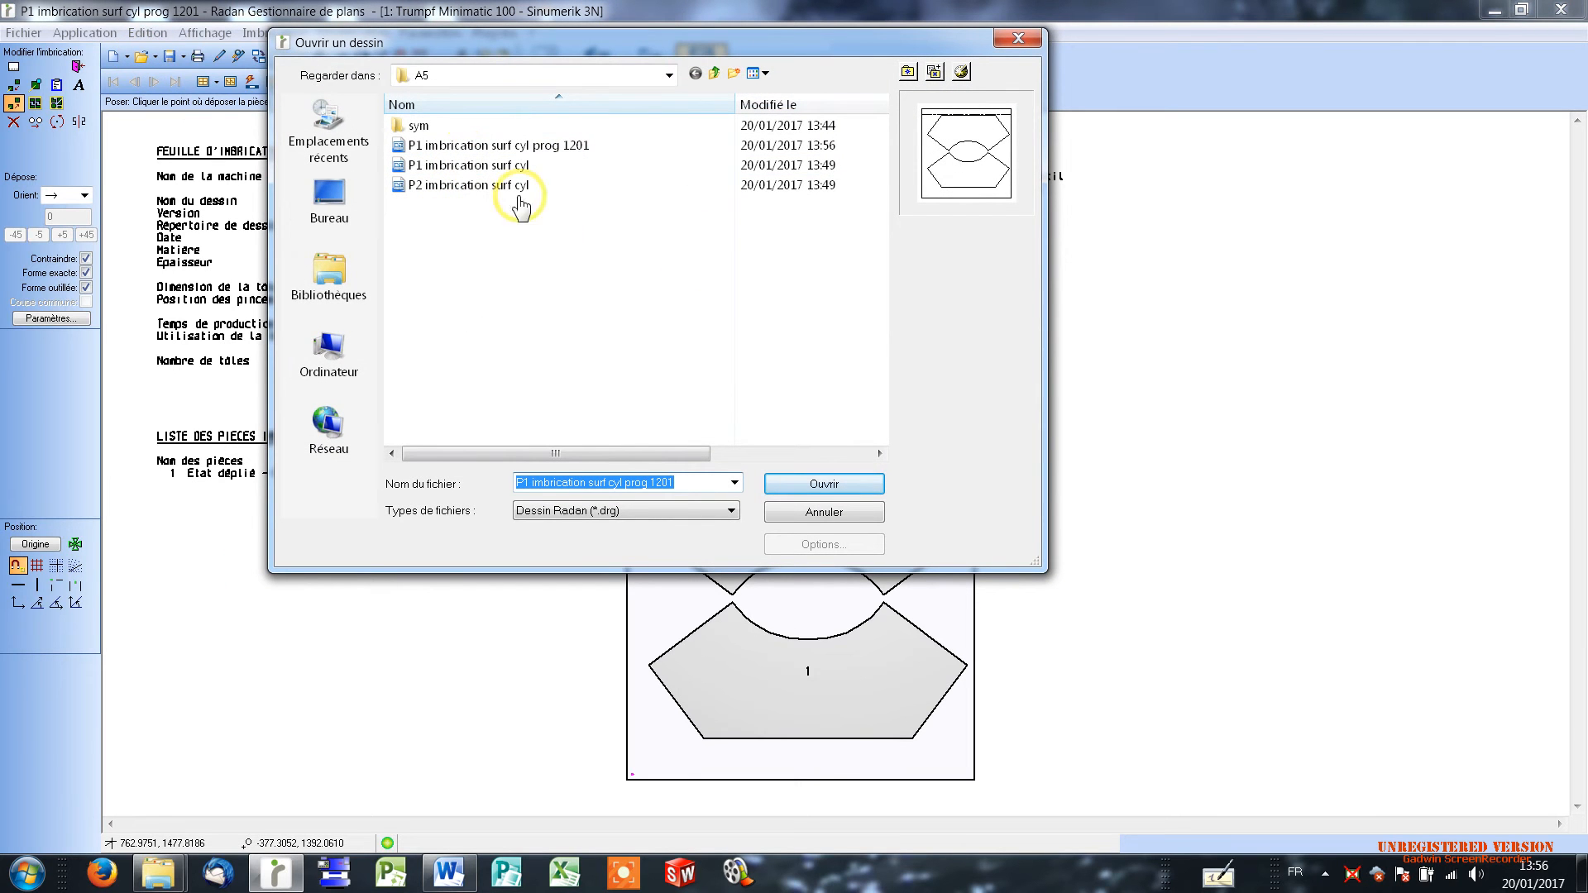
{"action": "left_click", "coordinate": [474, 258]}
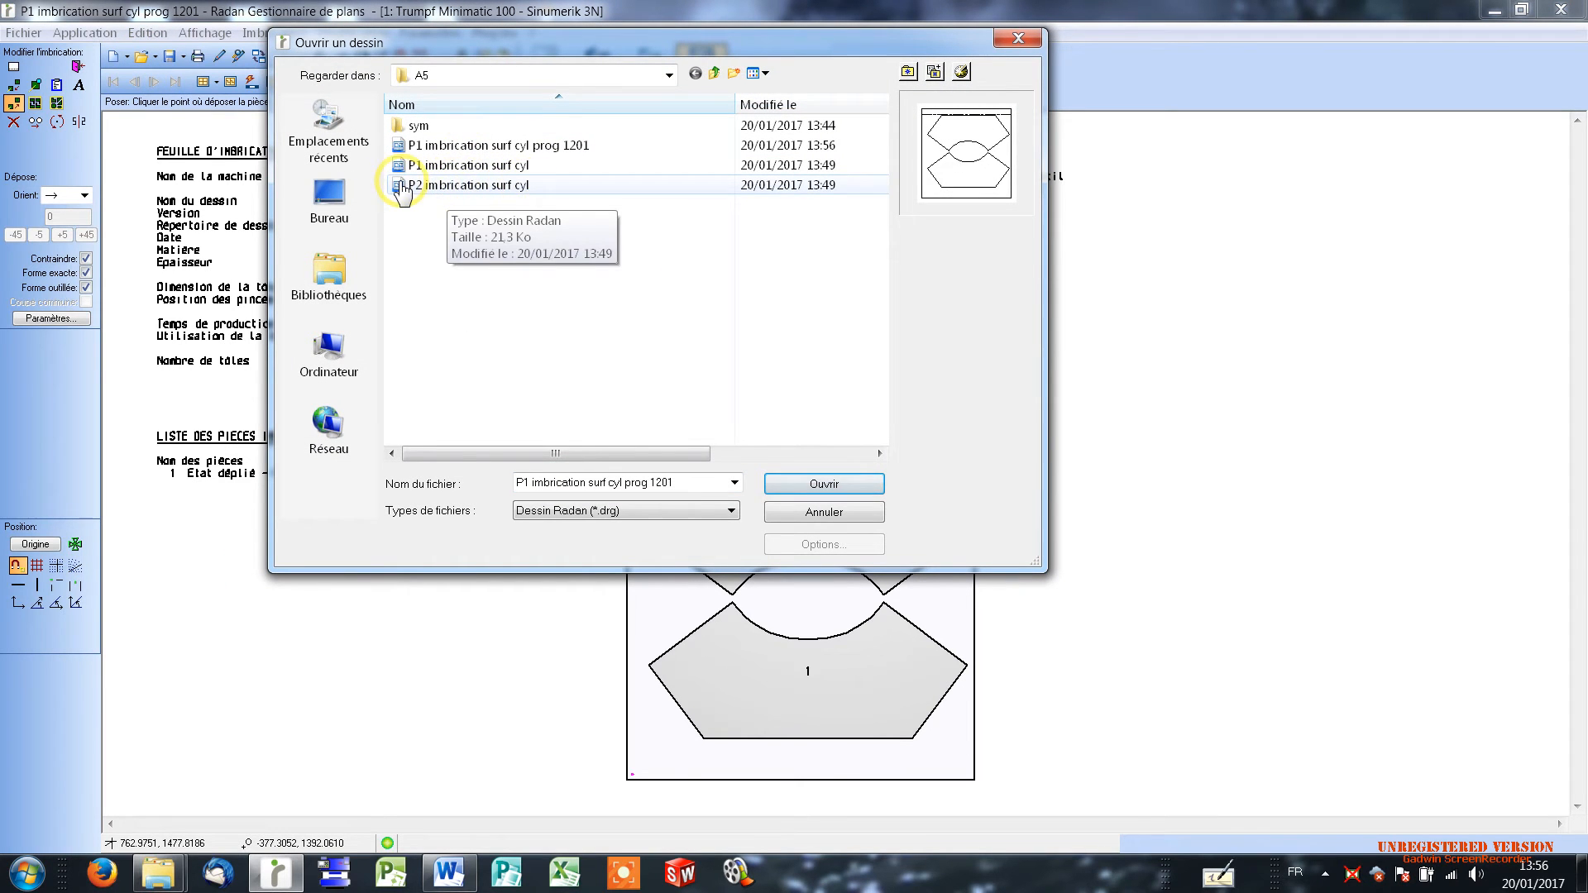
{"action": "left_click", "coordinate": [450, 185]}
{"action": "left_click", "coordinate": [807, 492]}
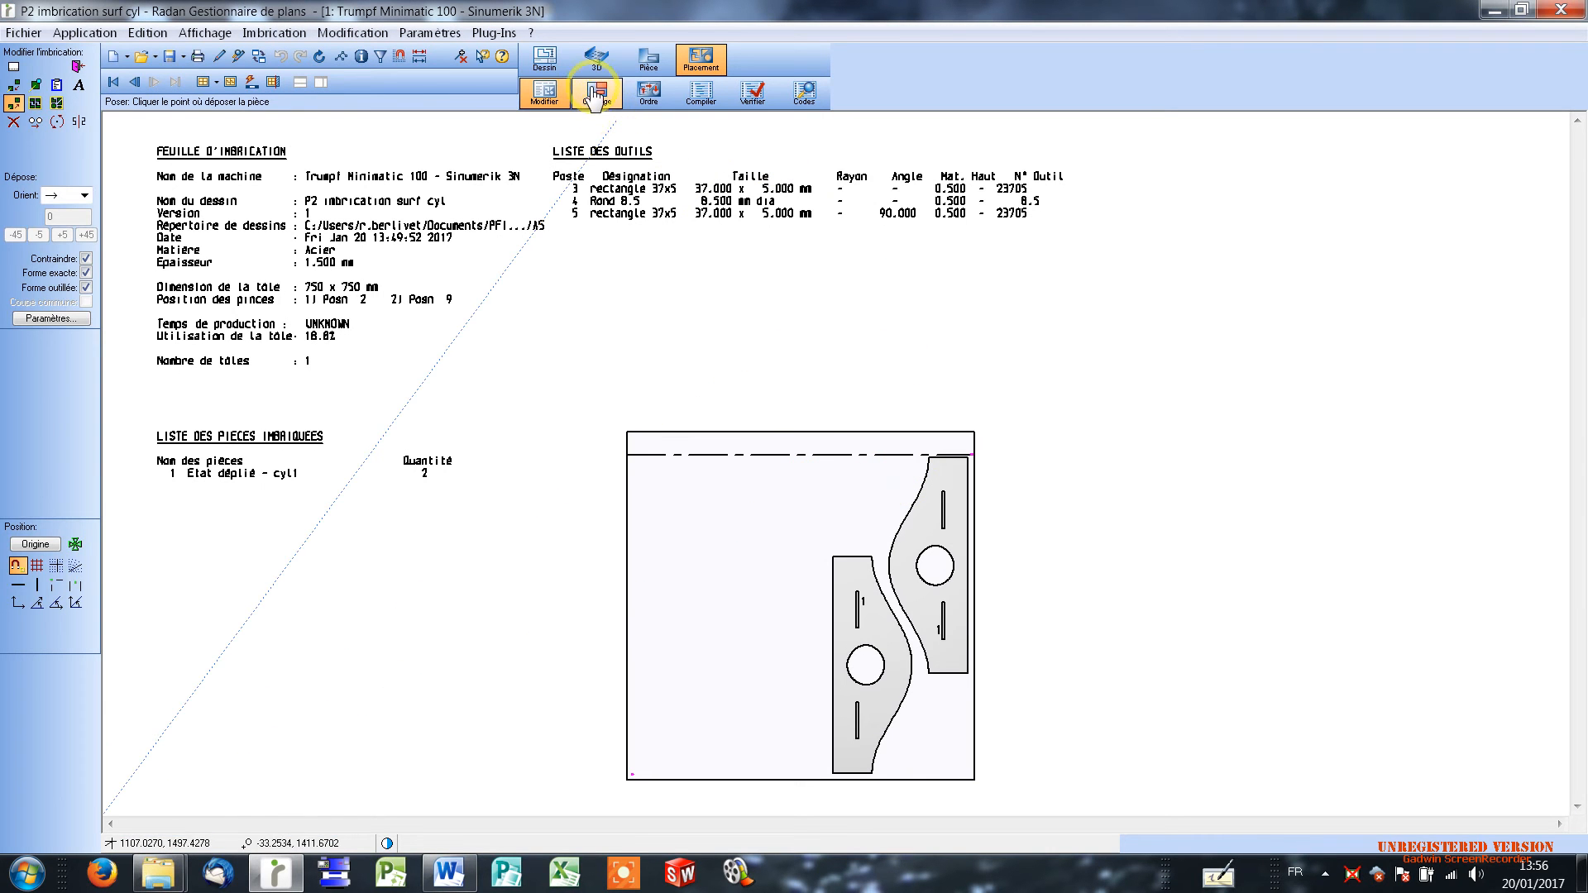
Step: In manual punching order, punch the upper part's circular hole with tool TN8.5 and insert a stop after it
{"action": "left_click", "coordinate": [650, 102]}
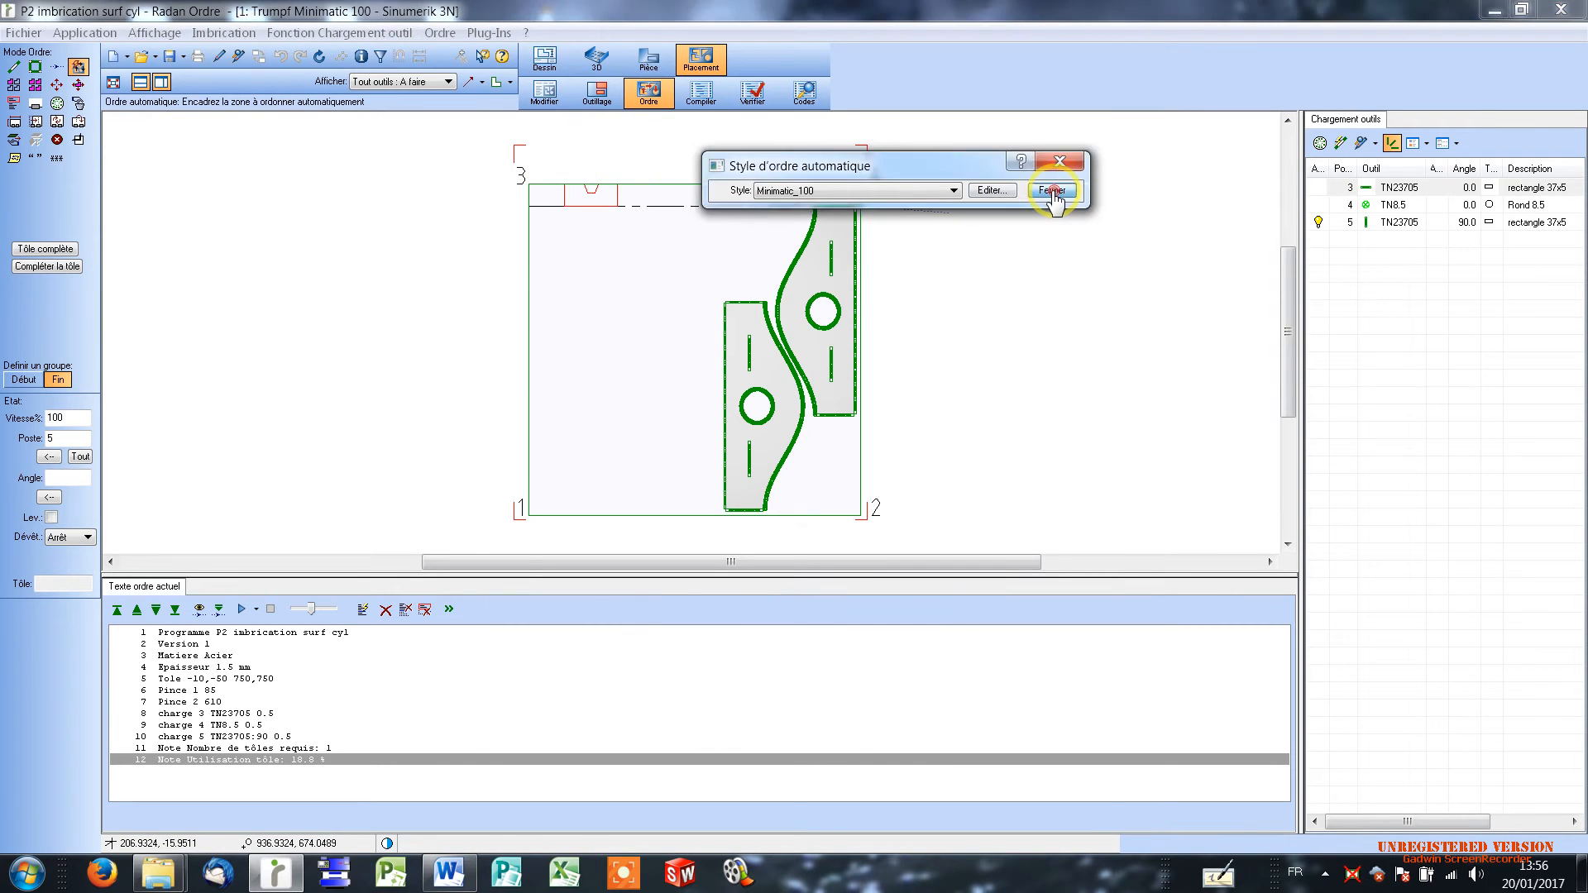
{"action": "left_click", "coordinate": [1052, 190]}
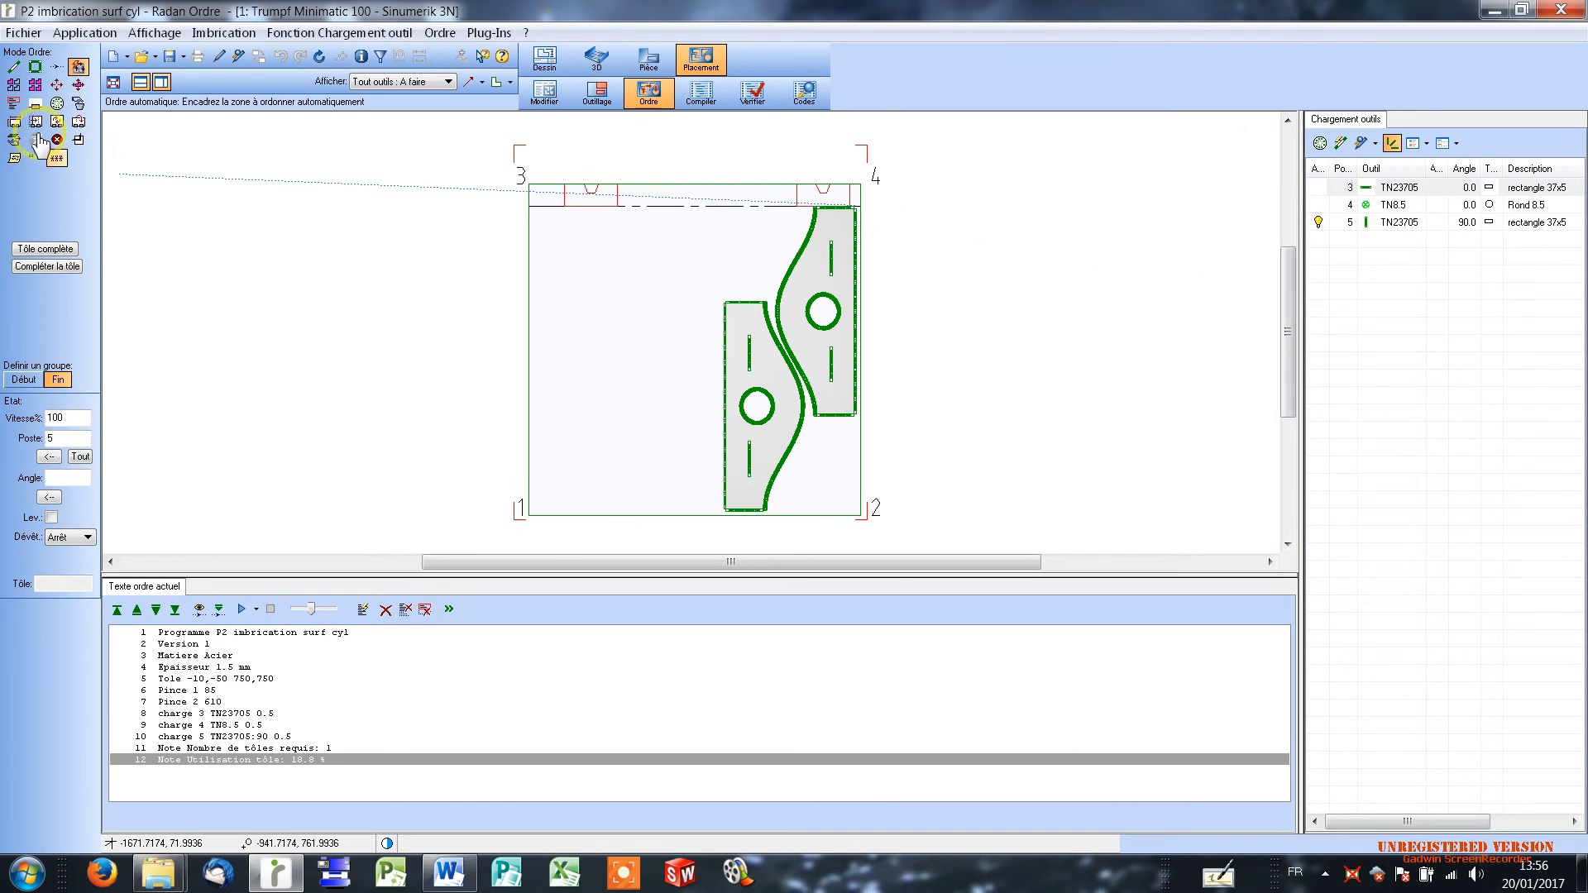
{"action": "left_click", "coordinate": [14, 67]}
{"action": "left_click", "coordinate": [1391, 206]}
{"action": "left_click", "coordinate": [796, 296]}
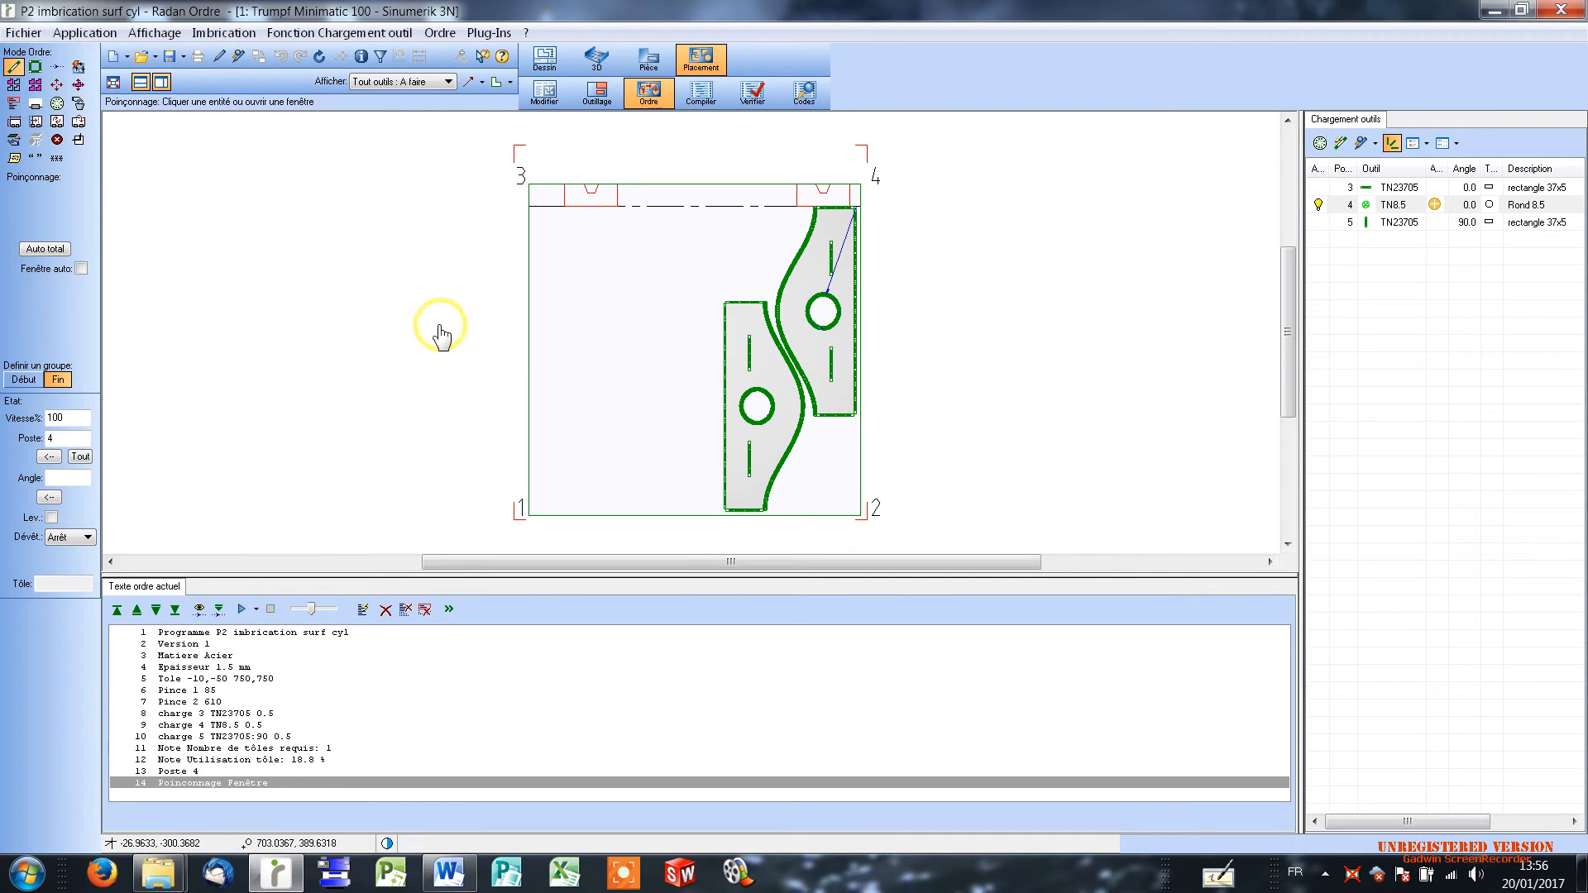
{"action": "left_click", "coordinate": [57, 142]}
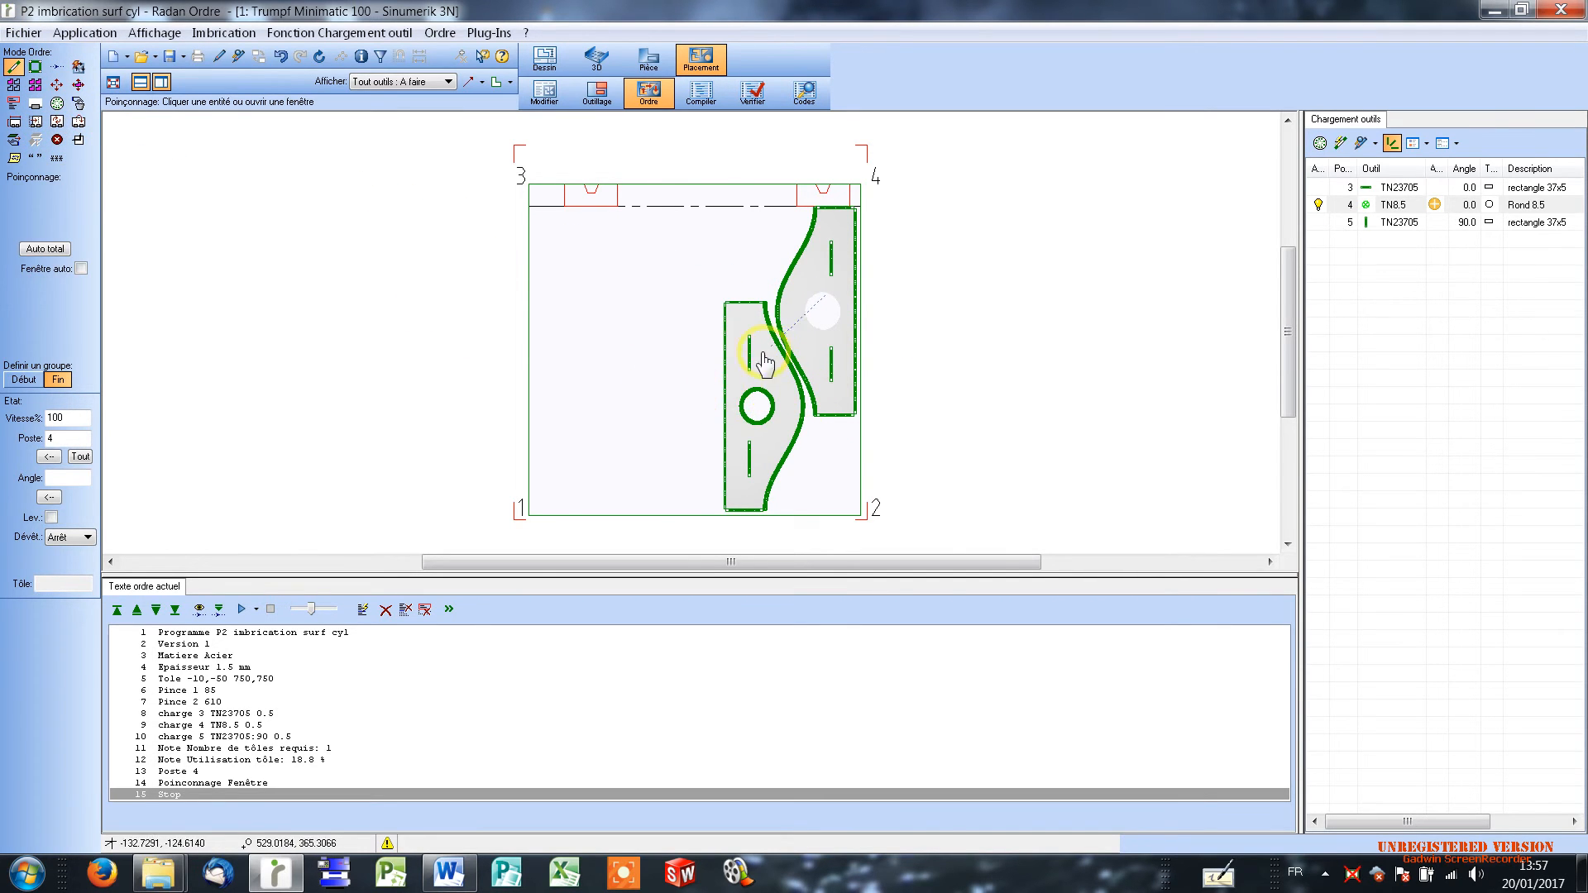
Step: Punch the lower part's circular hole followed by a stop, and both parts' curved edges with a window, using TN8.5
{"action": "left_click_drag", "start_coordinate": [738, 405], "coordinate": [781, 437]}
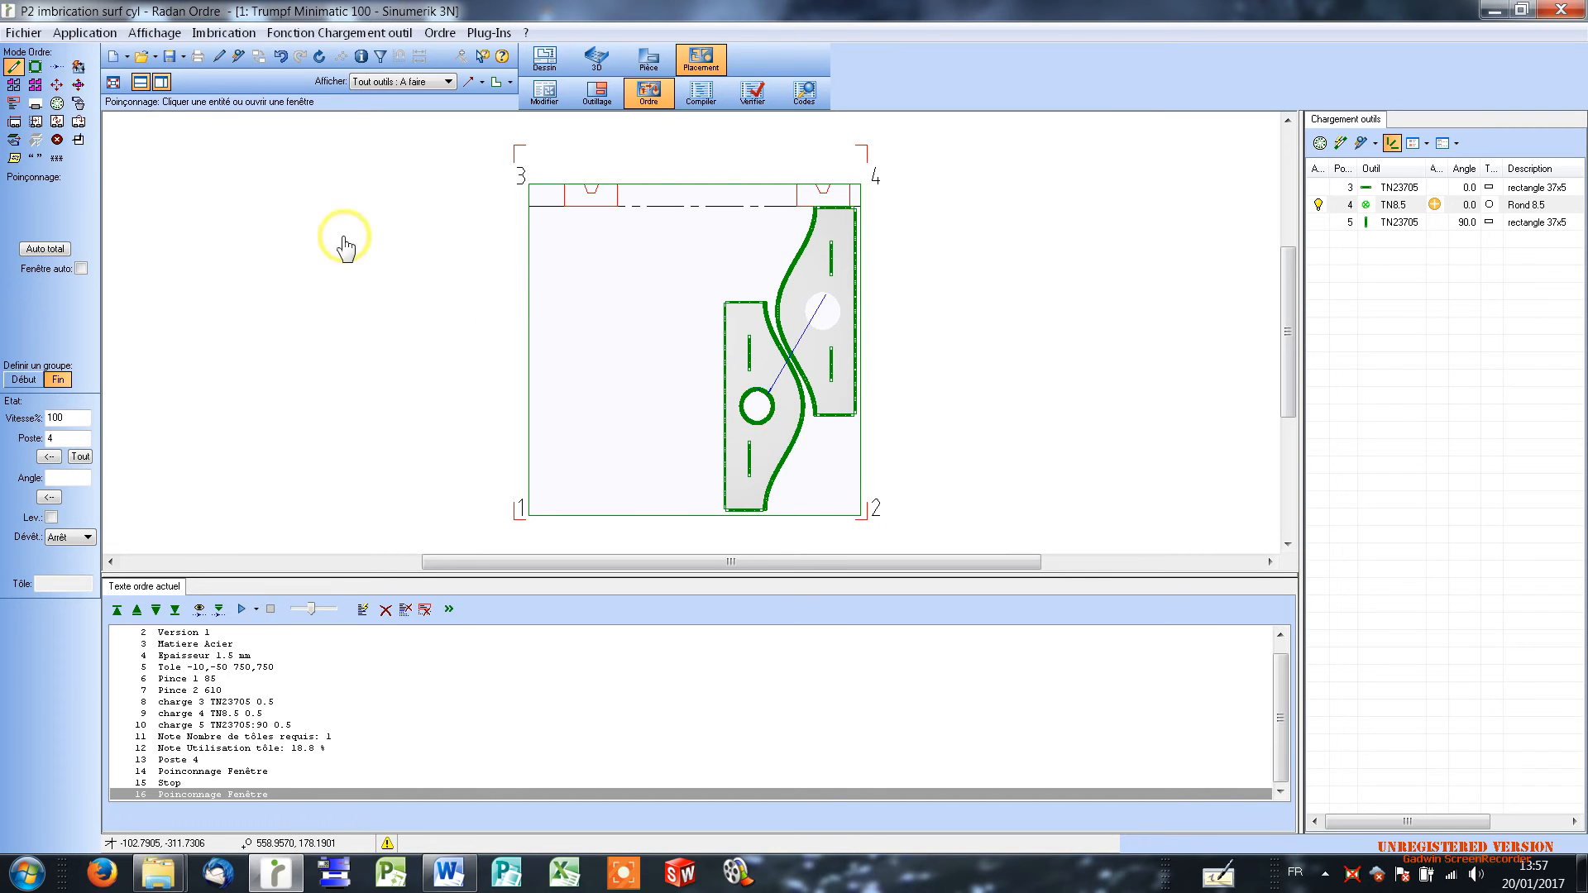
{"action": "left_click", "coordinate": [57, 142]}
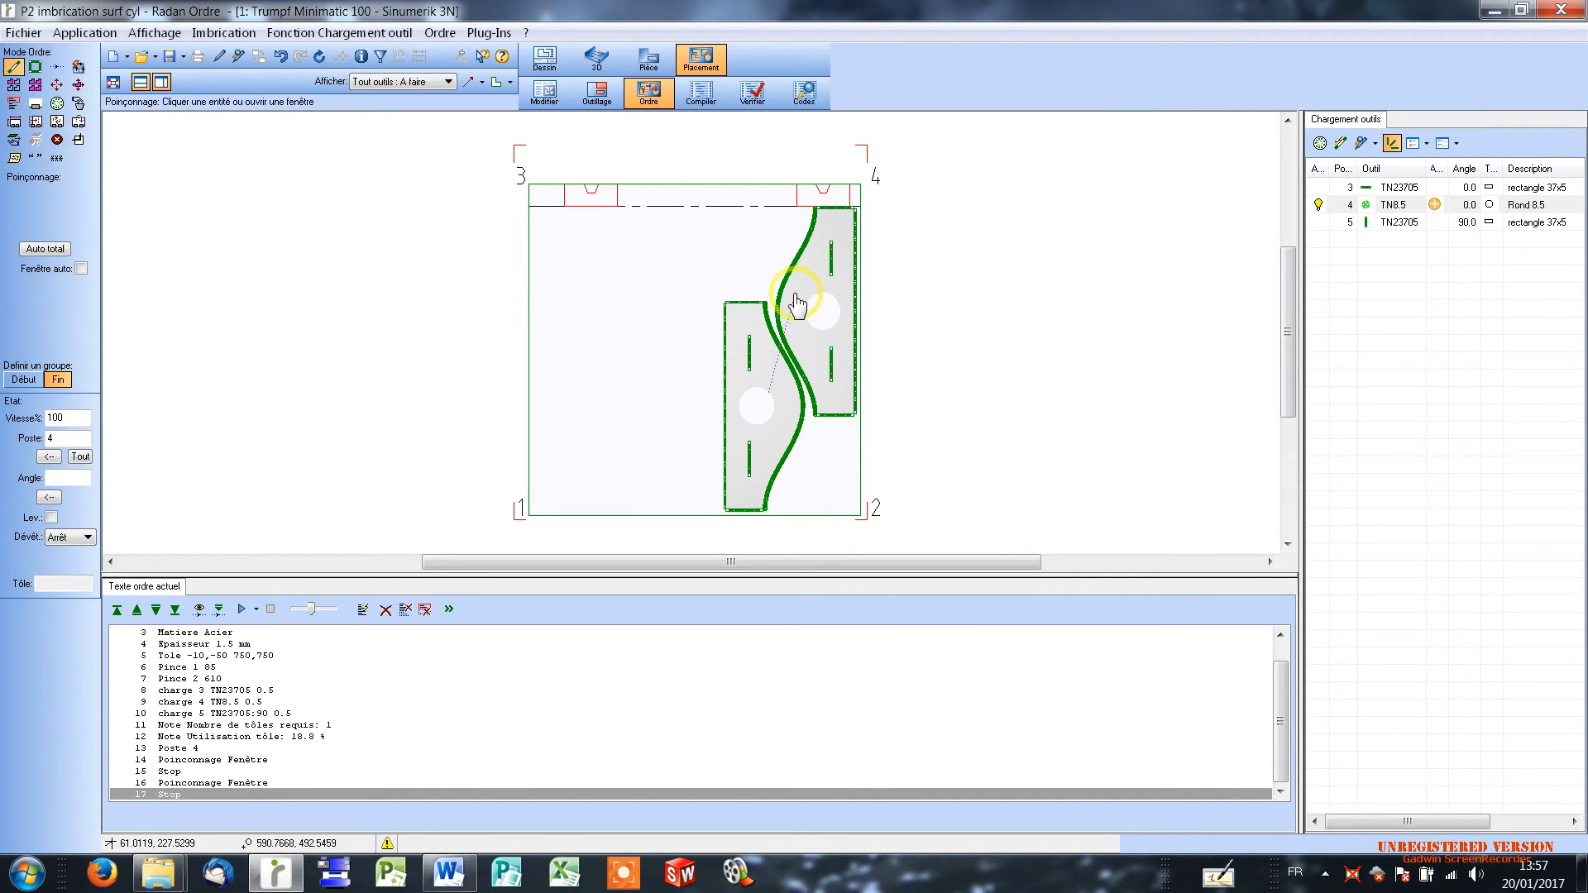
{"action": "left_click", "coordinate": [838, 517]}
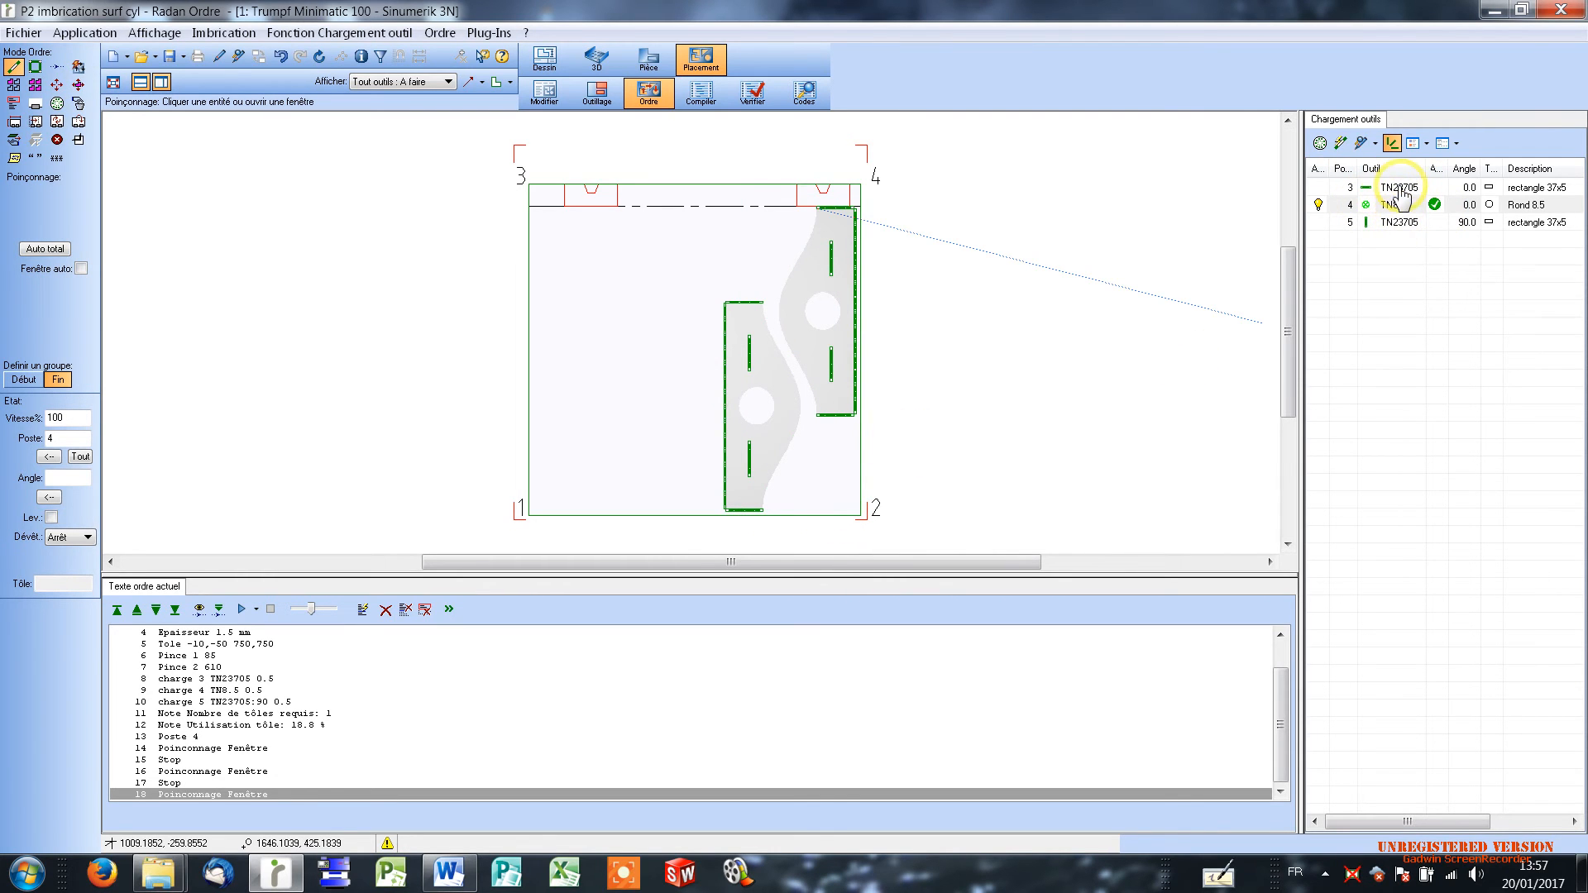
Step: Switch to tool TN23705 at 90° on station 5 and punch the upper part's two slots with a window
{"action": "left_click", "coordinate": [1394, 222]}
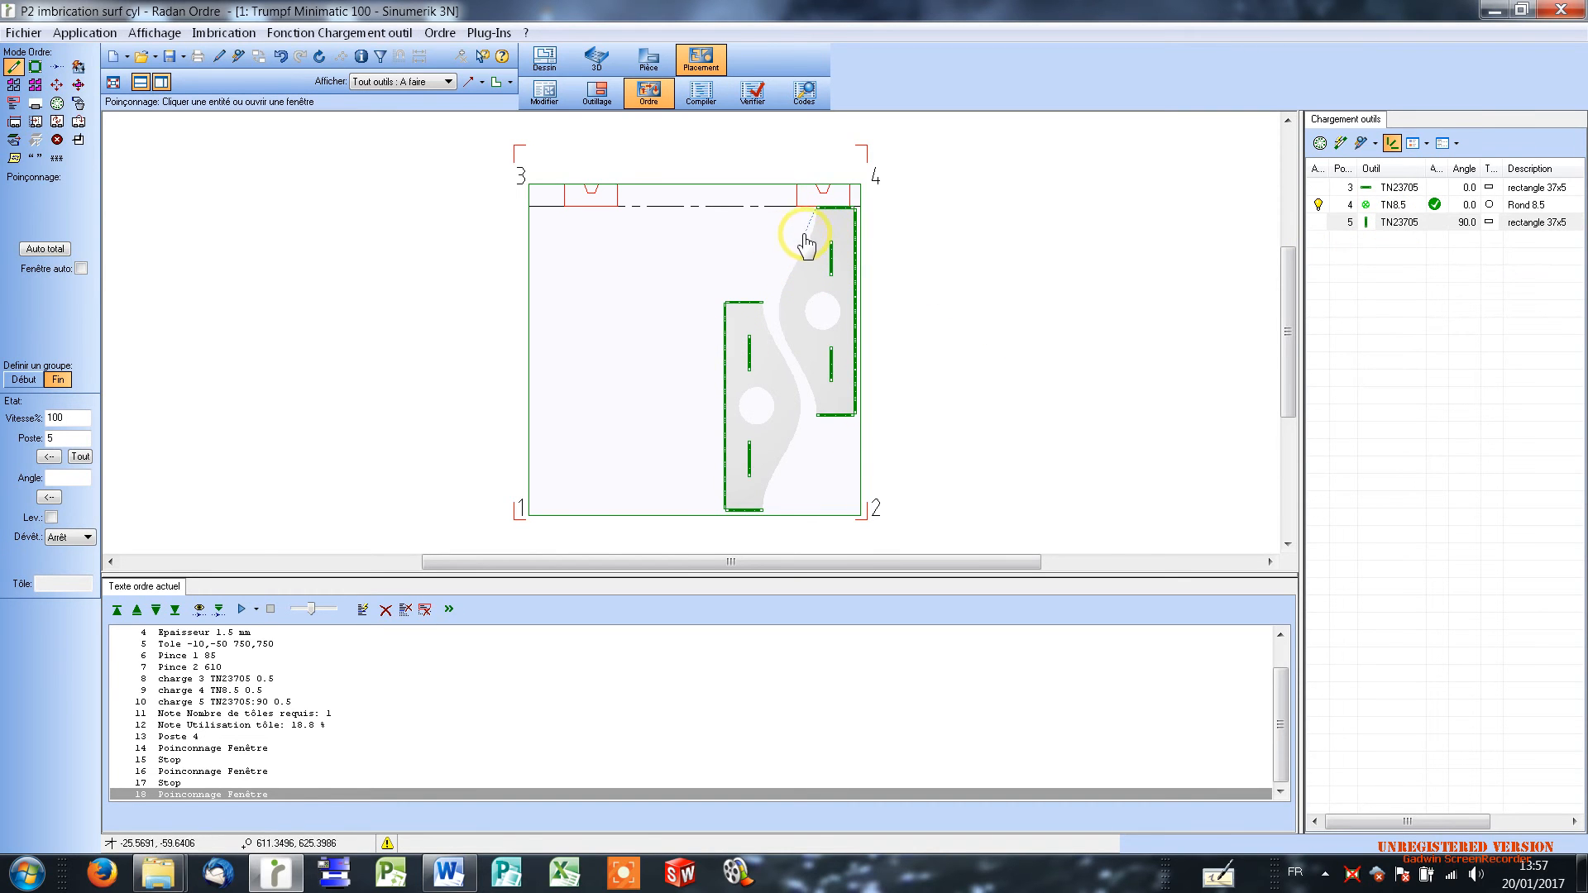
{"action": "left_click_drag", "start_coordinate": [802, 230], "coordinate": [845, 388]}
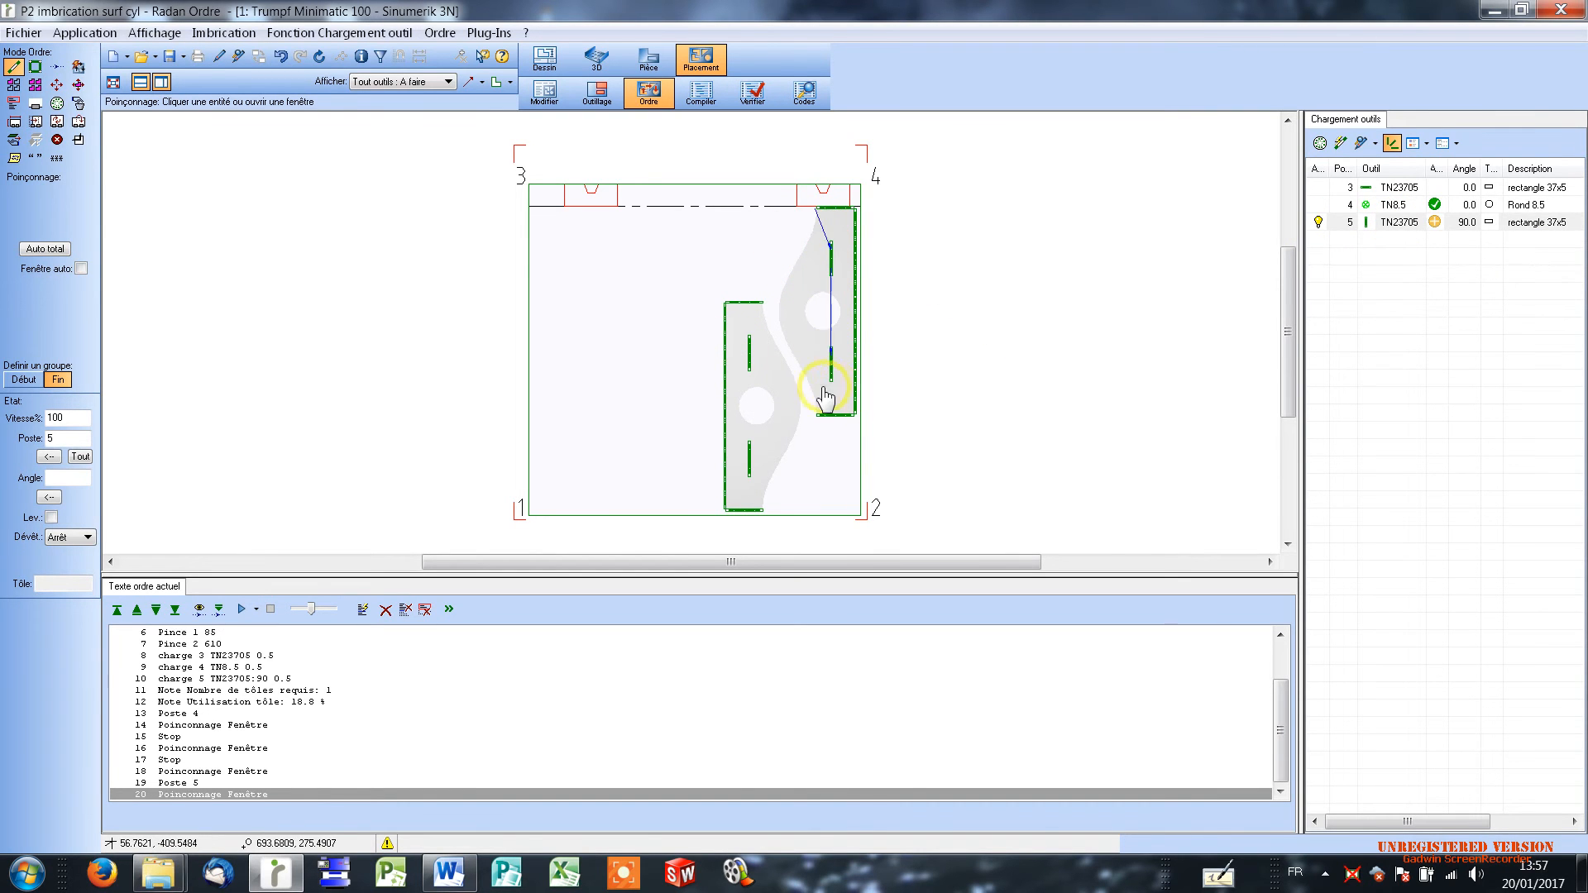
Step: Punch the lower part's two slots and both parts' long straight edges with windows, using the 90° TN23705 on station 5
{"action": "left_click_drag", "start_coordinate": [741, 330], "coordinate": [755, 498]}
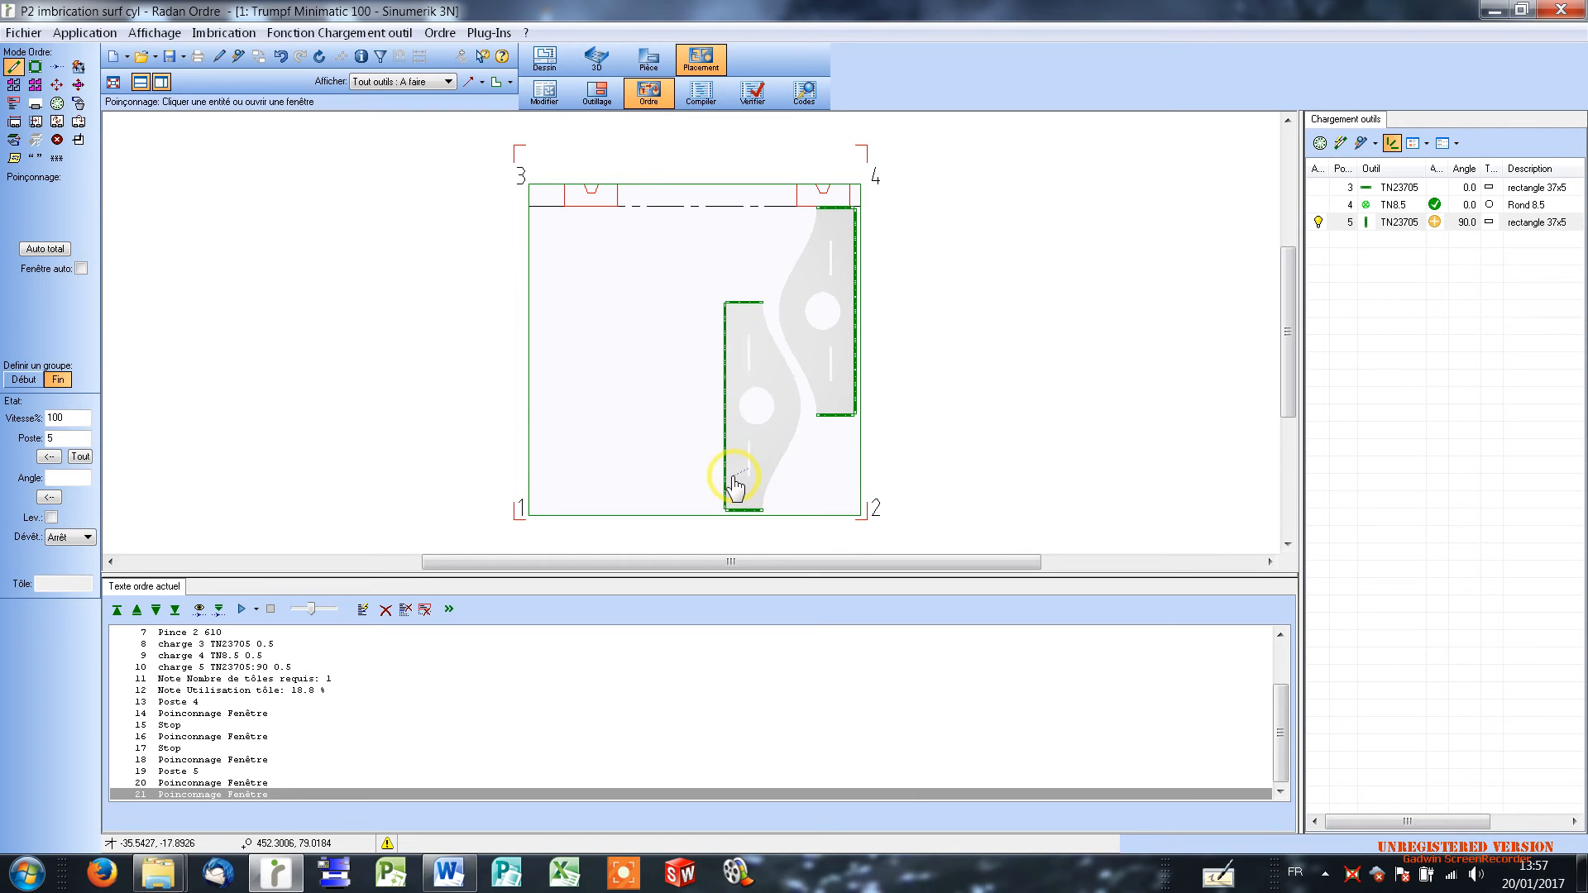
{"action": "left_click", "coordinate": [683, 201]}
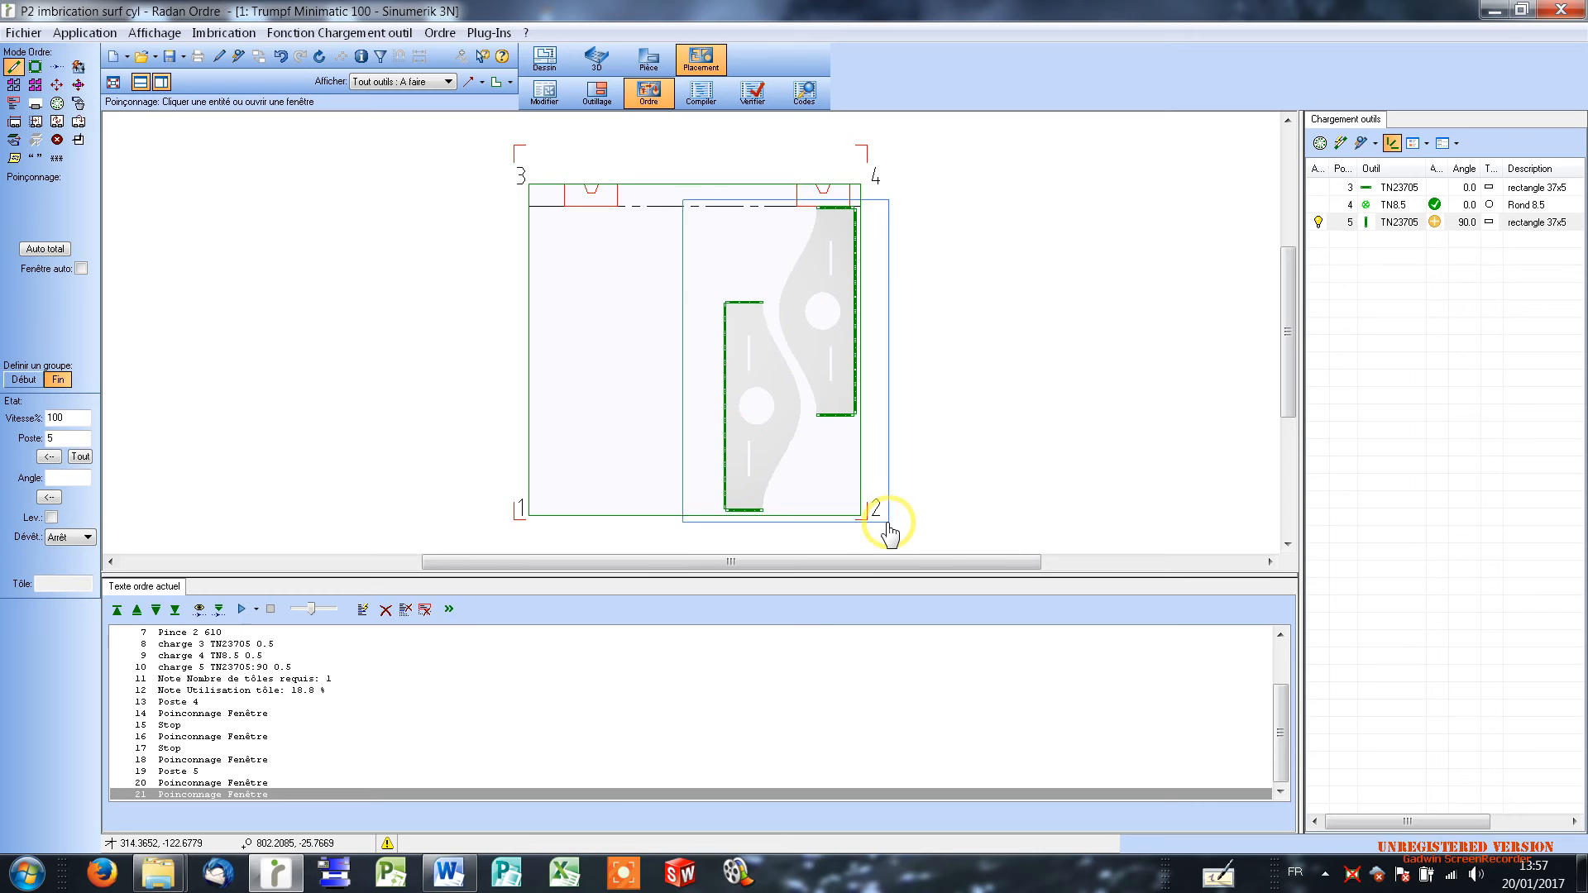
{"action": "left_click", "coordinate": [888, 525]}
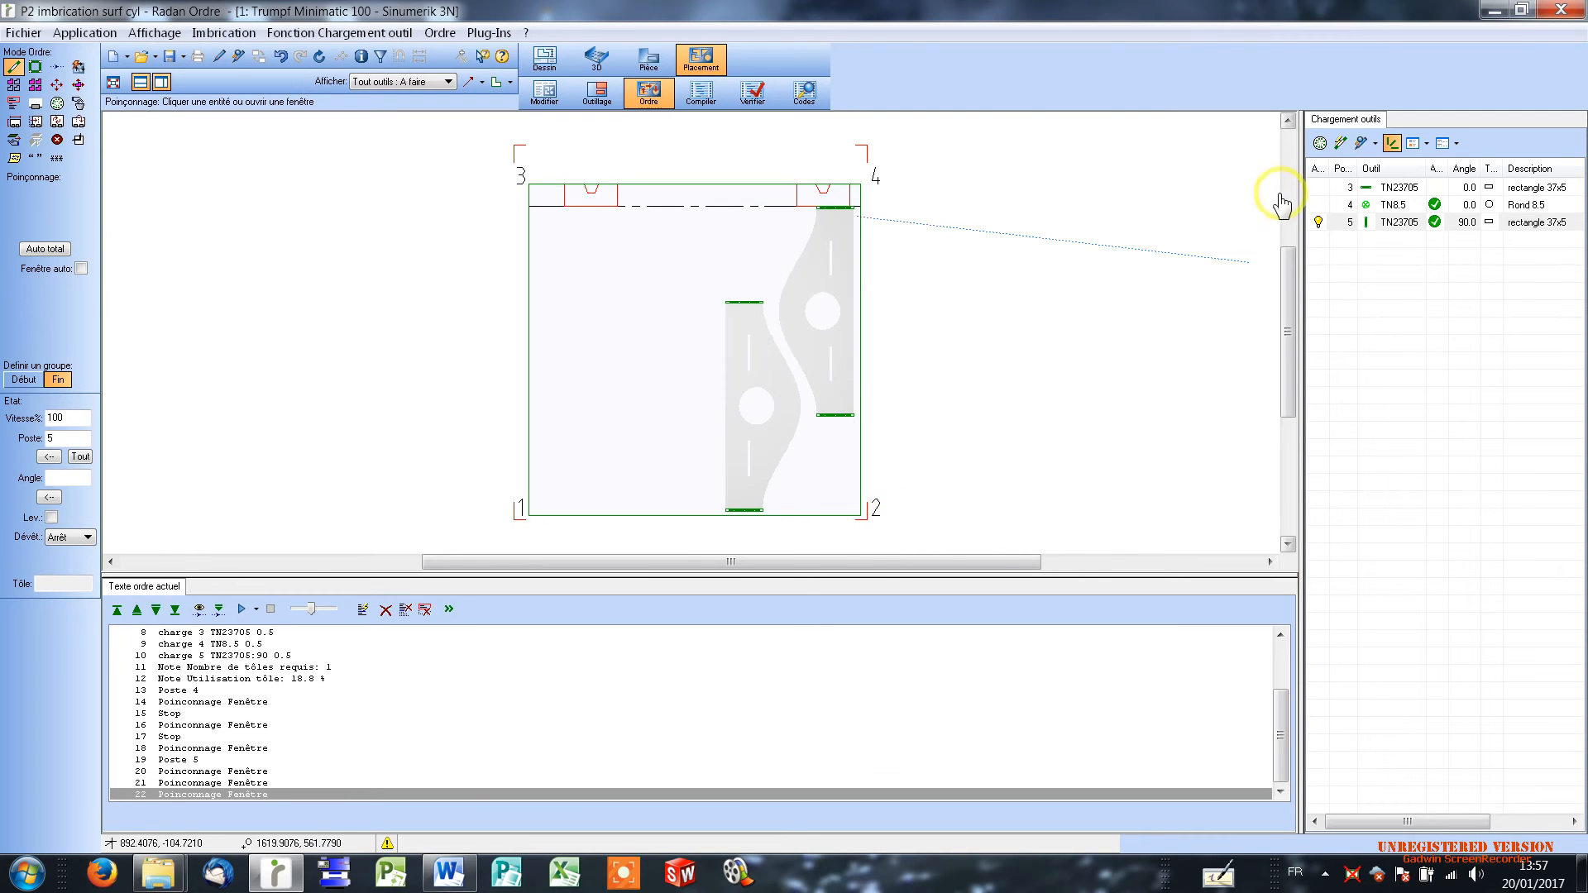
Step: Switch to tool TN23705 at 0° on station 3 and punch the short end edges of the lower part, followed by the upper part, with windows
{"action": "left_click", "coordinate": [1397, 188]}
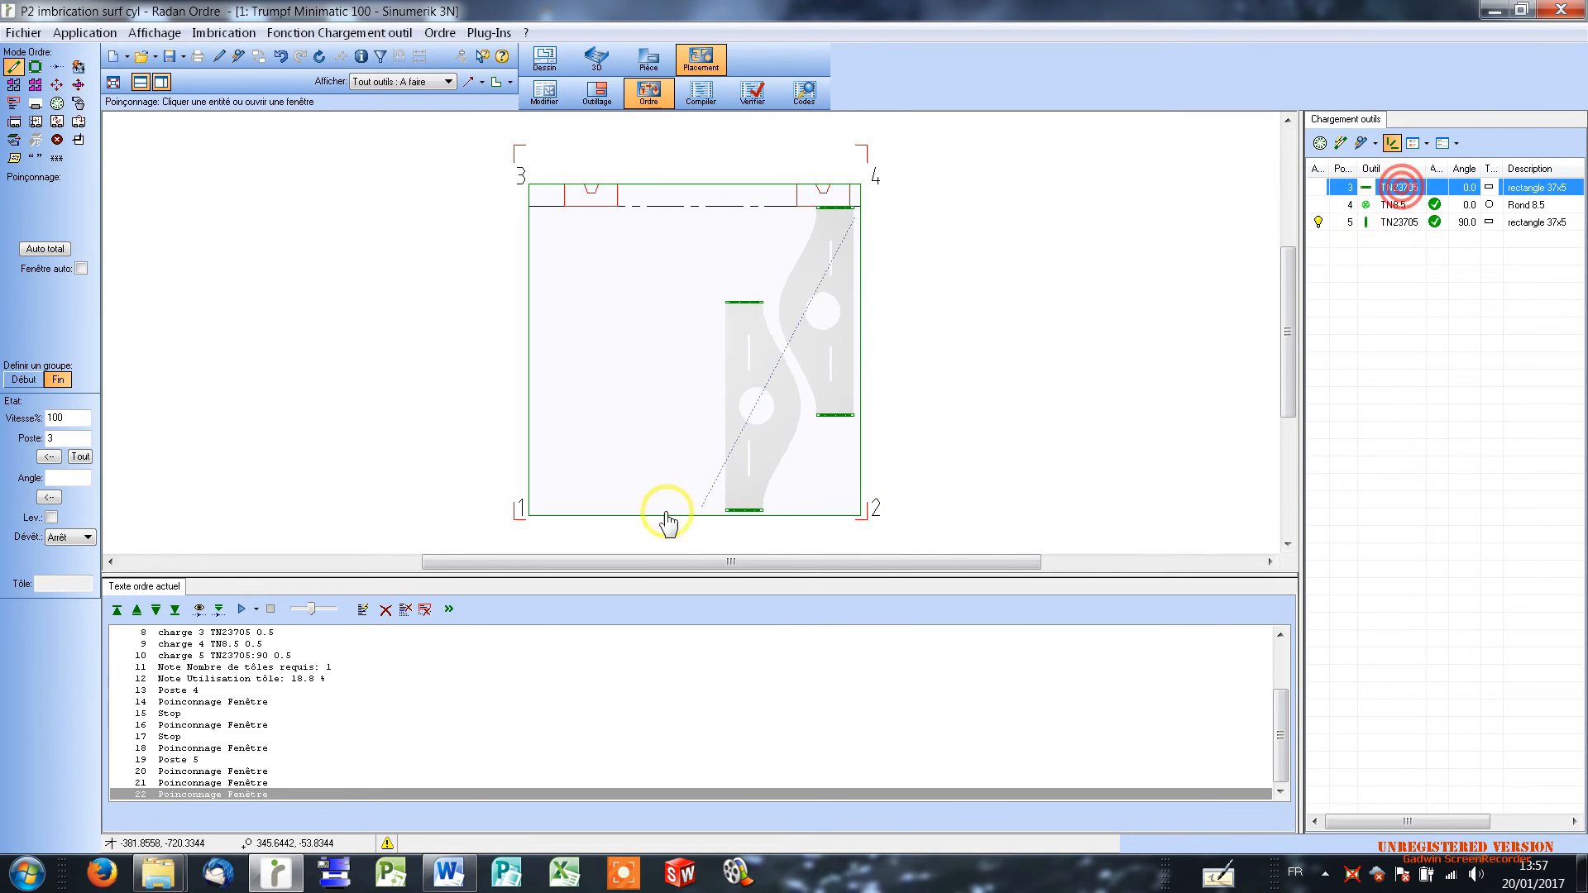
{"action": "left_click", "coordinate": [700, 273]}
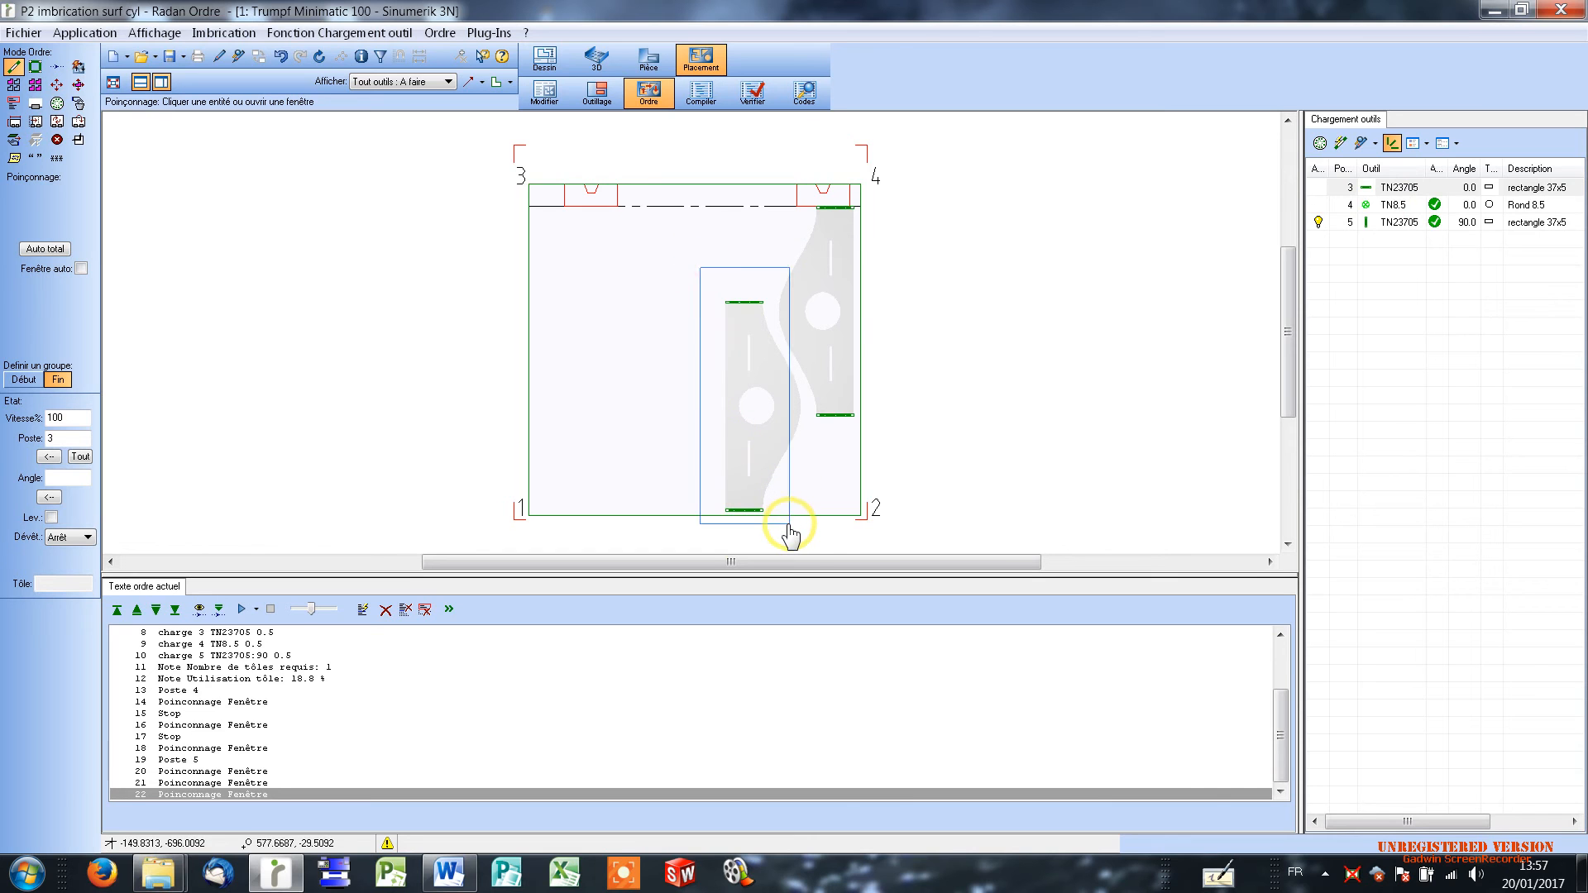
{"action": "left_click", "coordinate": [788, 528]}
{"action": "left_click", "coordinate": [769, 191]}
{"action": "left_click", "coordinate": [891, 456]}
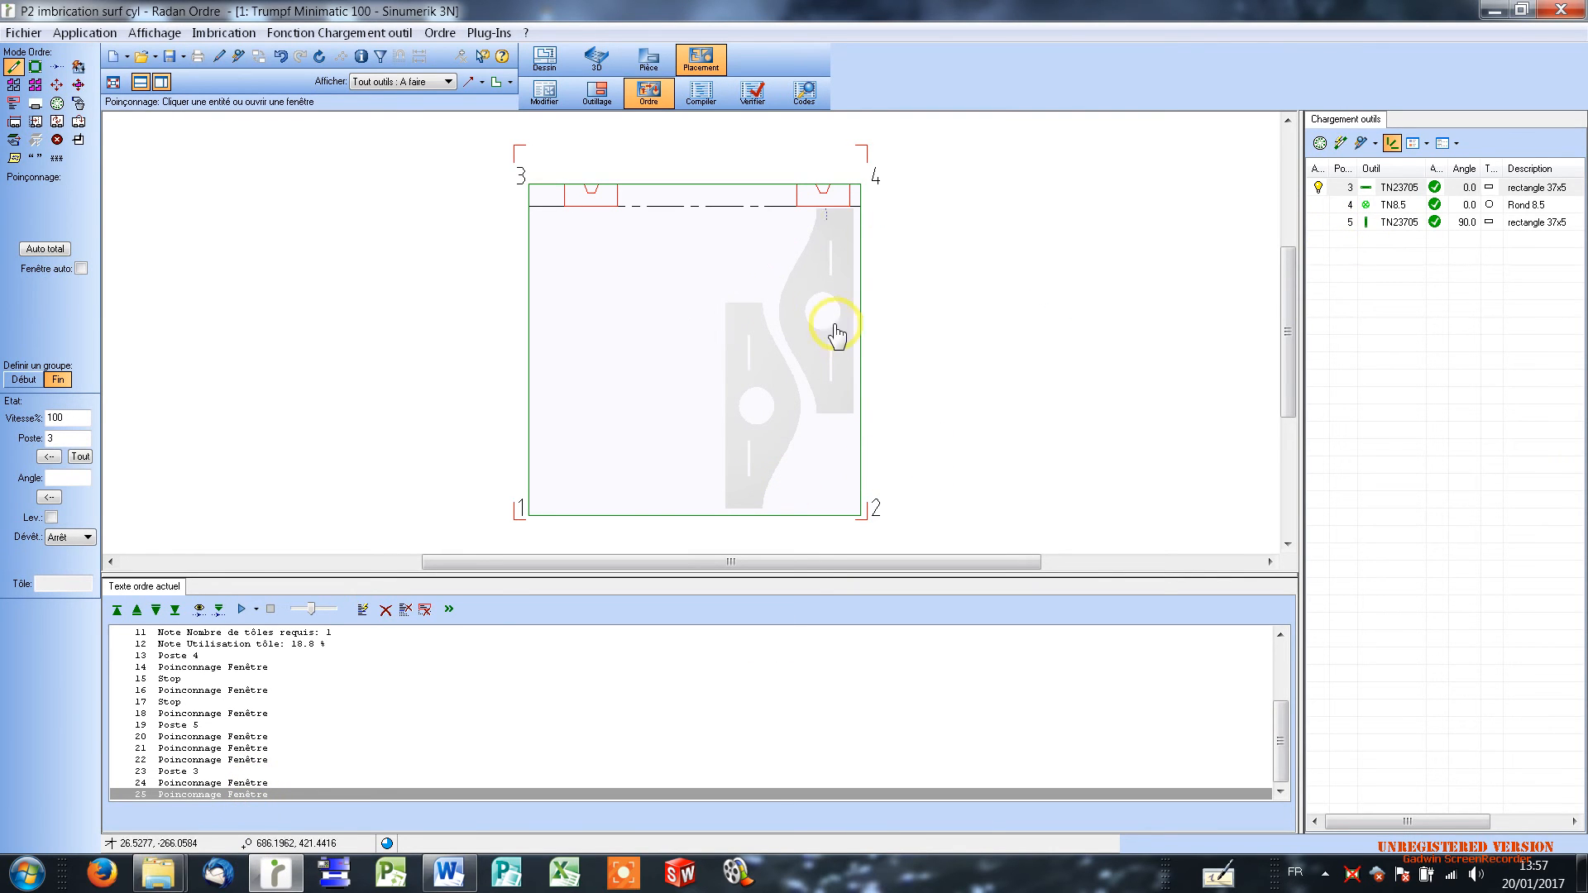
Step: Insert a stop after each of the two station 3 window punchings in the order text
{"action": "left_click", "coordinate": [225, 782]}
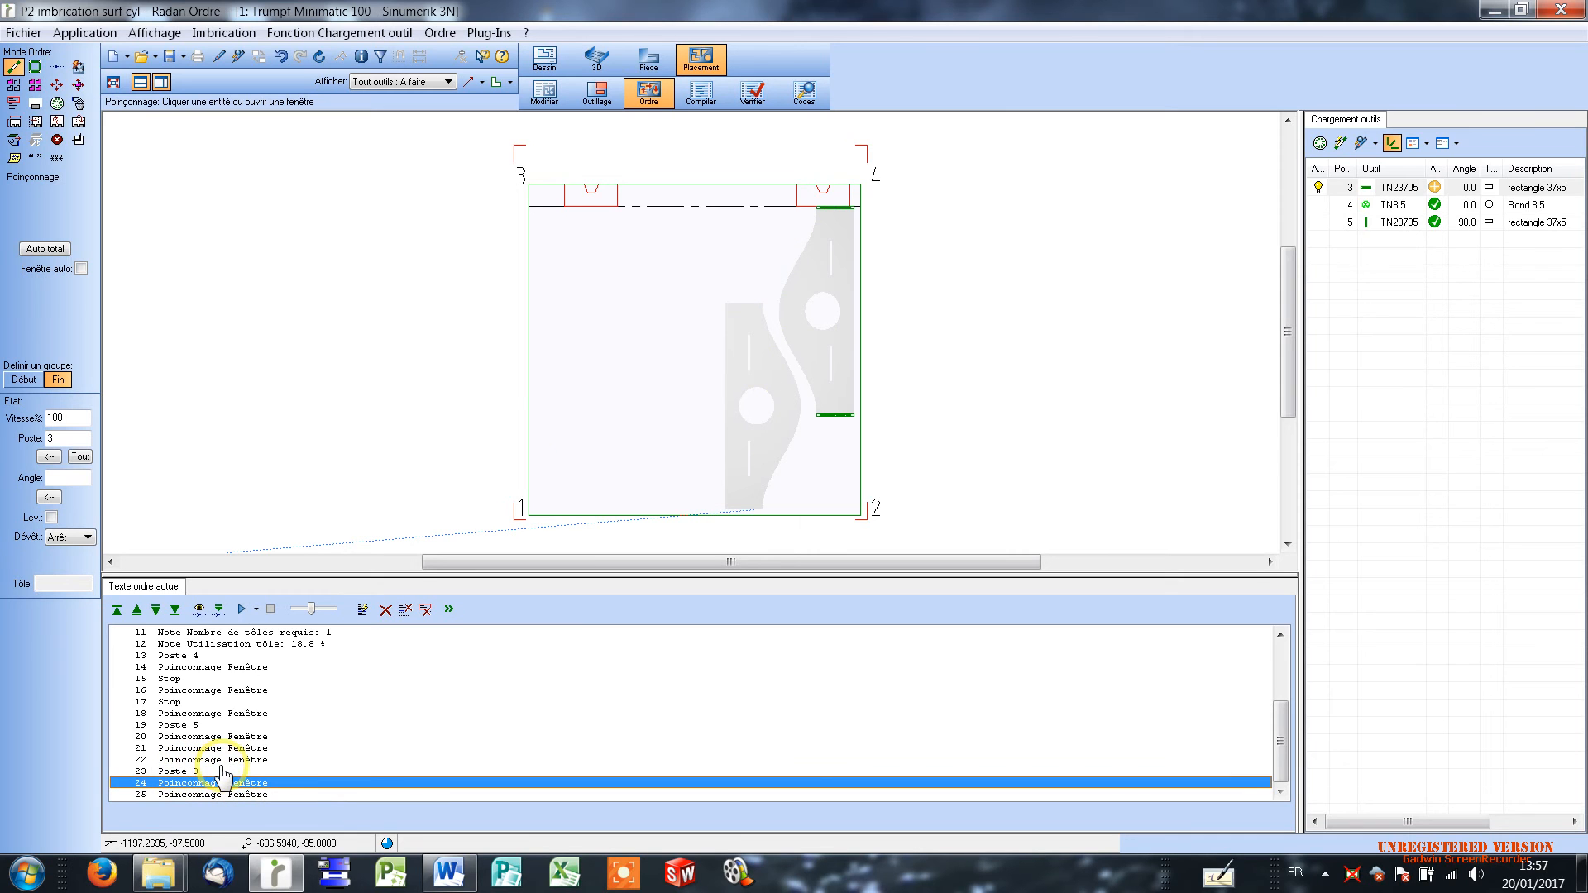
{"action": "left_click", "coordinate": [221, 759]}
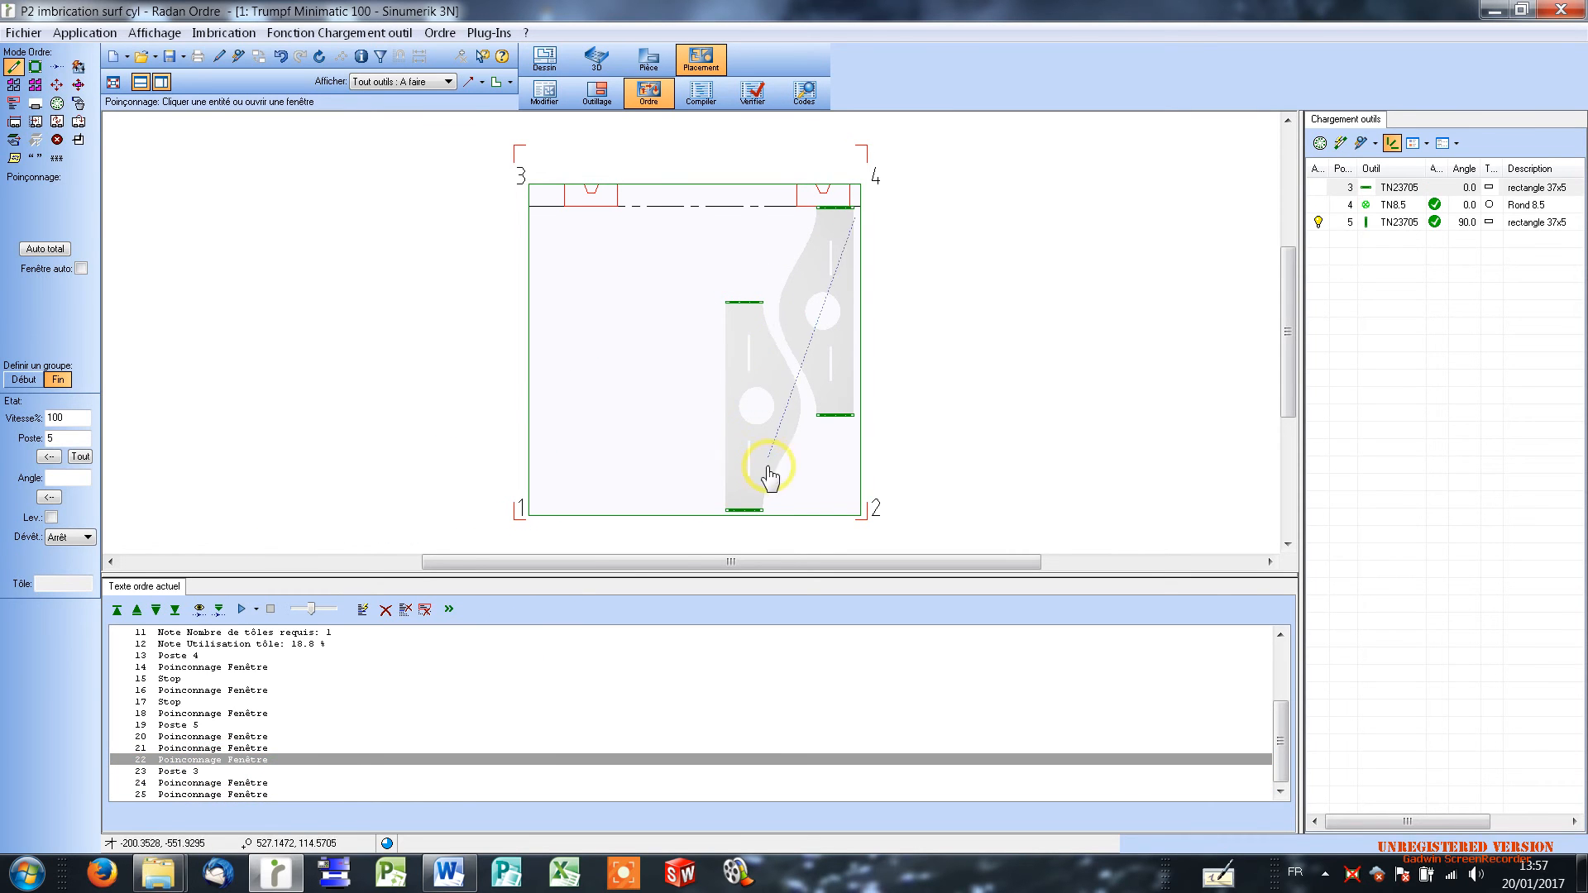
{"action": "left_click", "coordinate": [225, 783]}
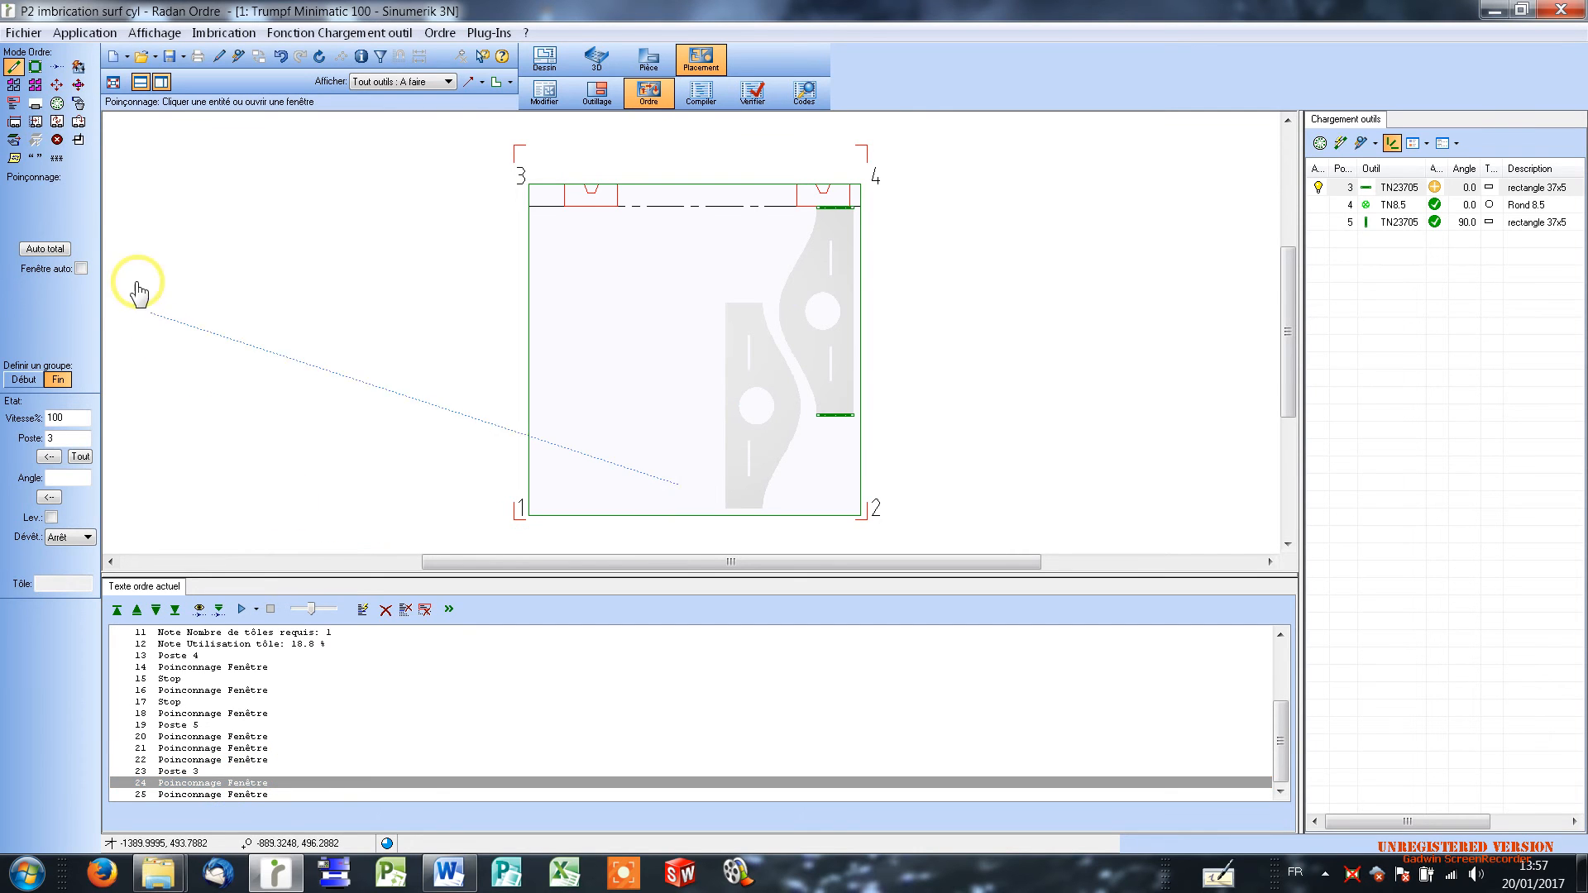
{"action": "left_click", "coordinate": [195, 782]}
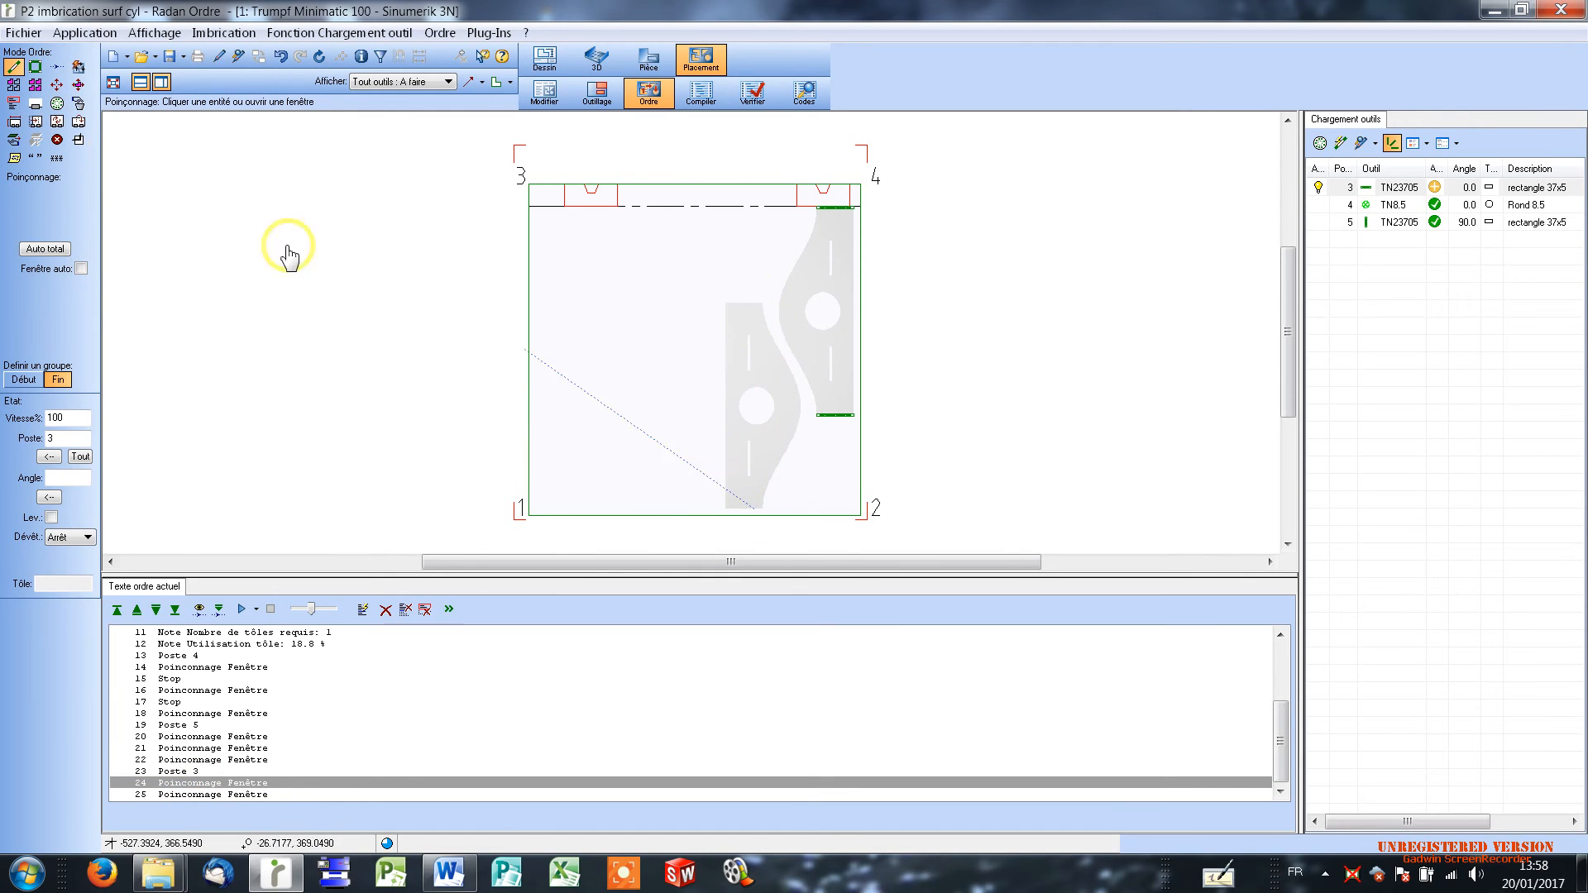
{"action": "left_click", "coordinate": [57, 140]}
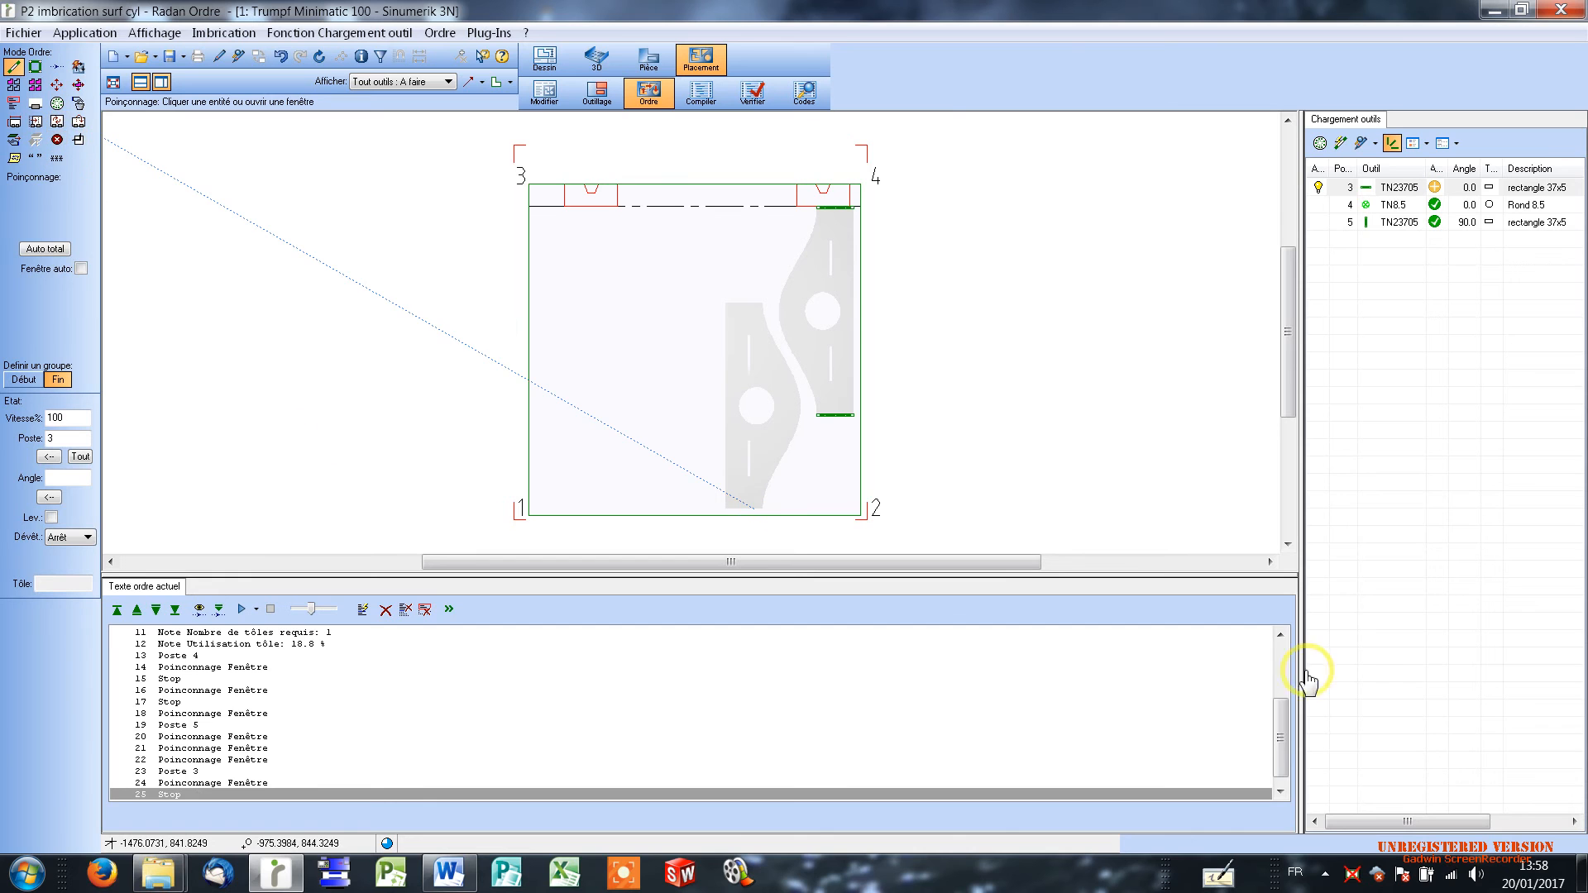
{"action": "scroll", "coordinate": [1280, 743], "scroll_direction": "down", "scroll_amount": 1}
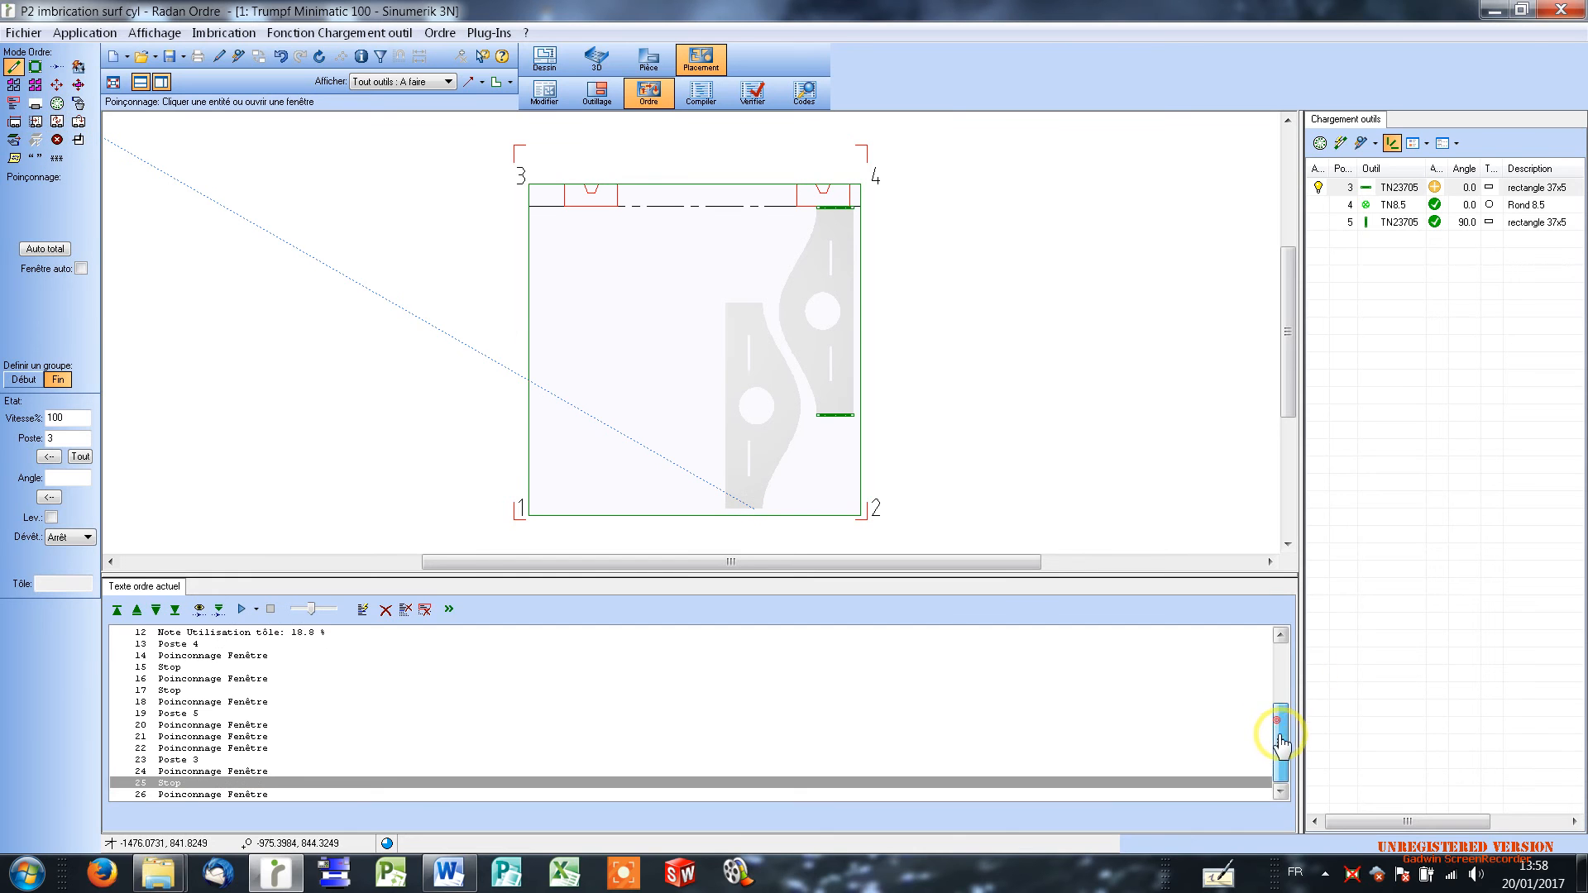
{"action": "left_click", "coordinate": [238, 794]}
{"action": "left_click", "coordinate": [821, 327]}
{"action": "left_click", "coordinate": [57, 140]}
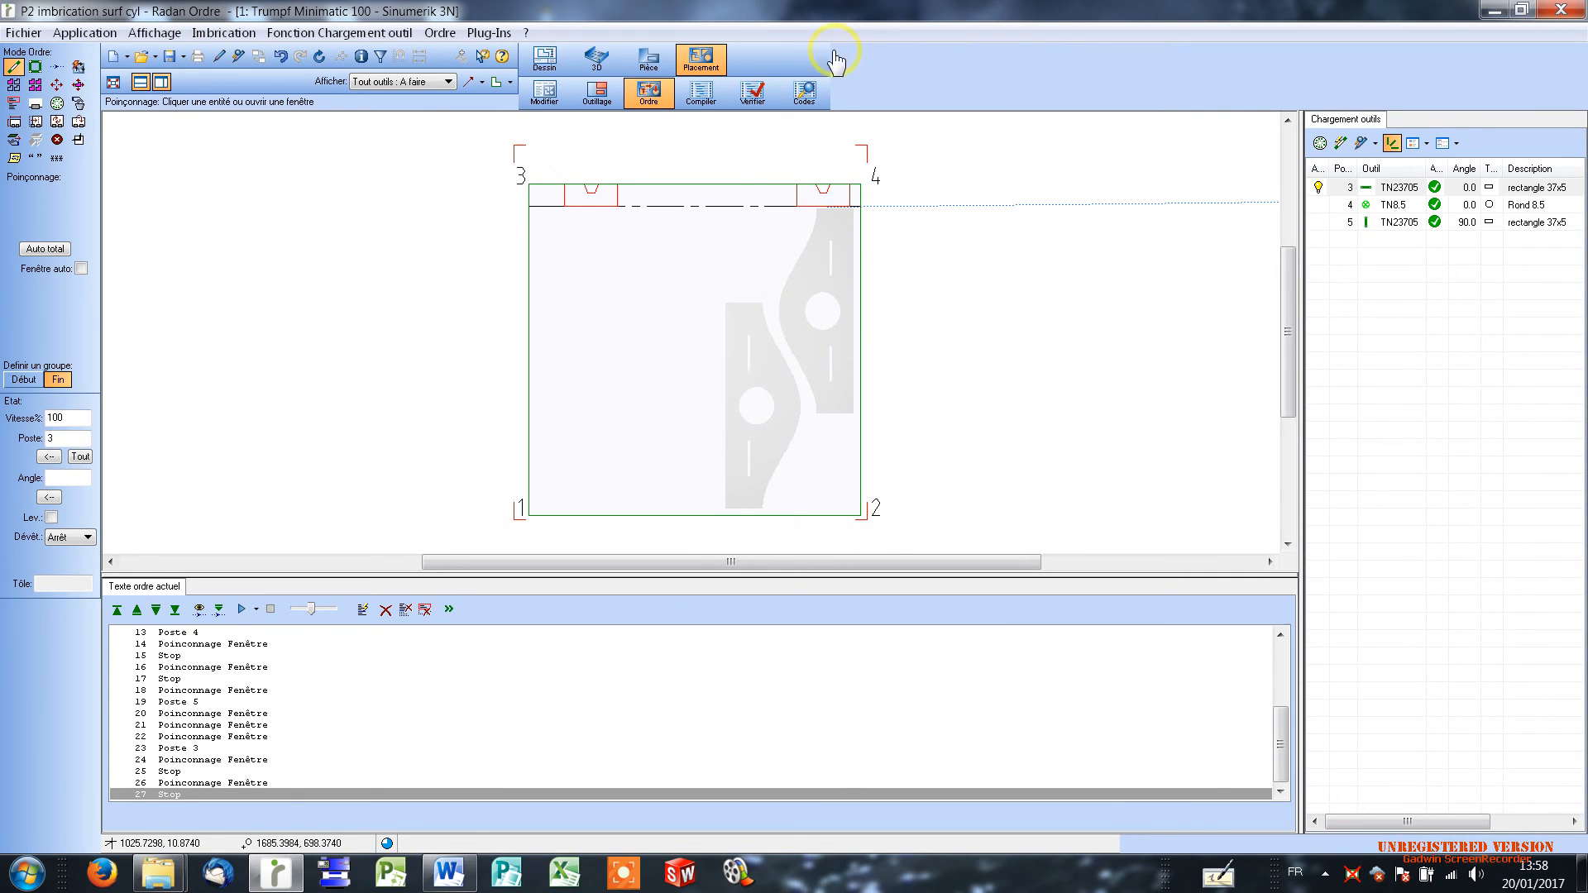
Step: Compile the ordered sheet as program number 1202 and verify the program
{"action": "left_click", "coordinate": [701, 93]}
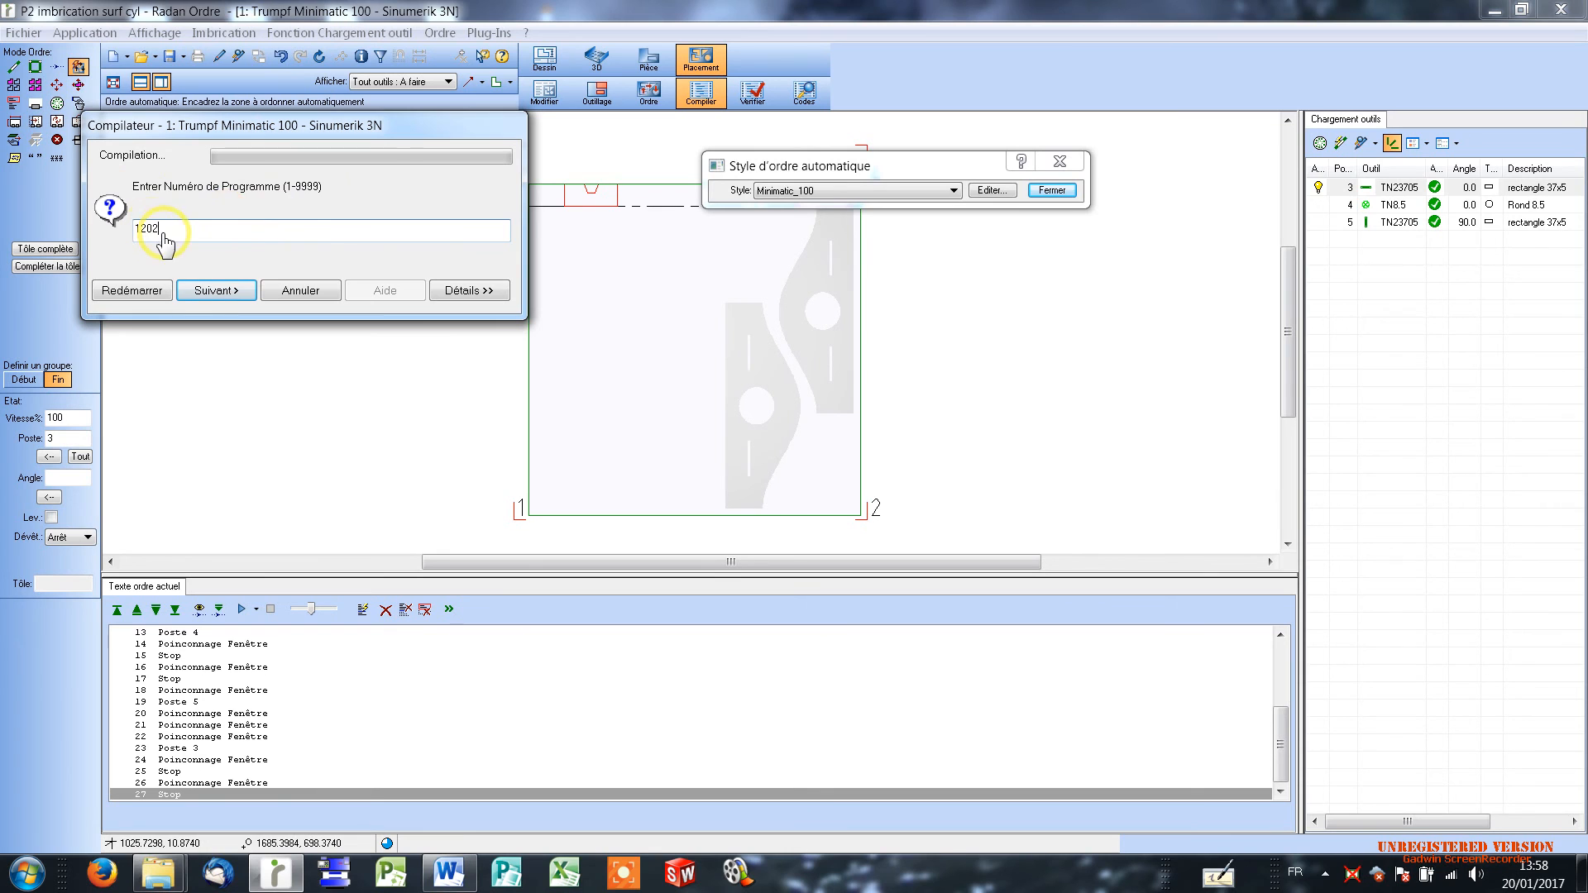
{"action": "left_click", "coordinate": [219, 291]}
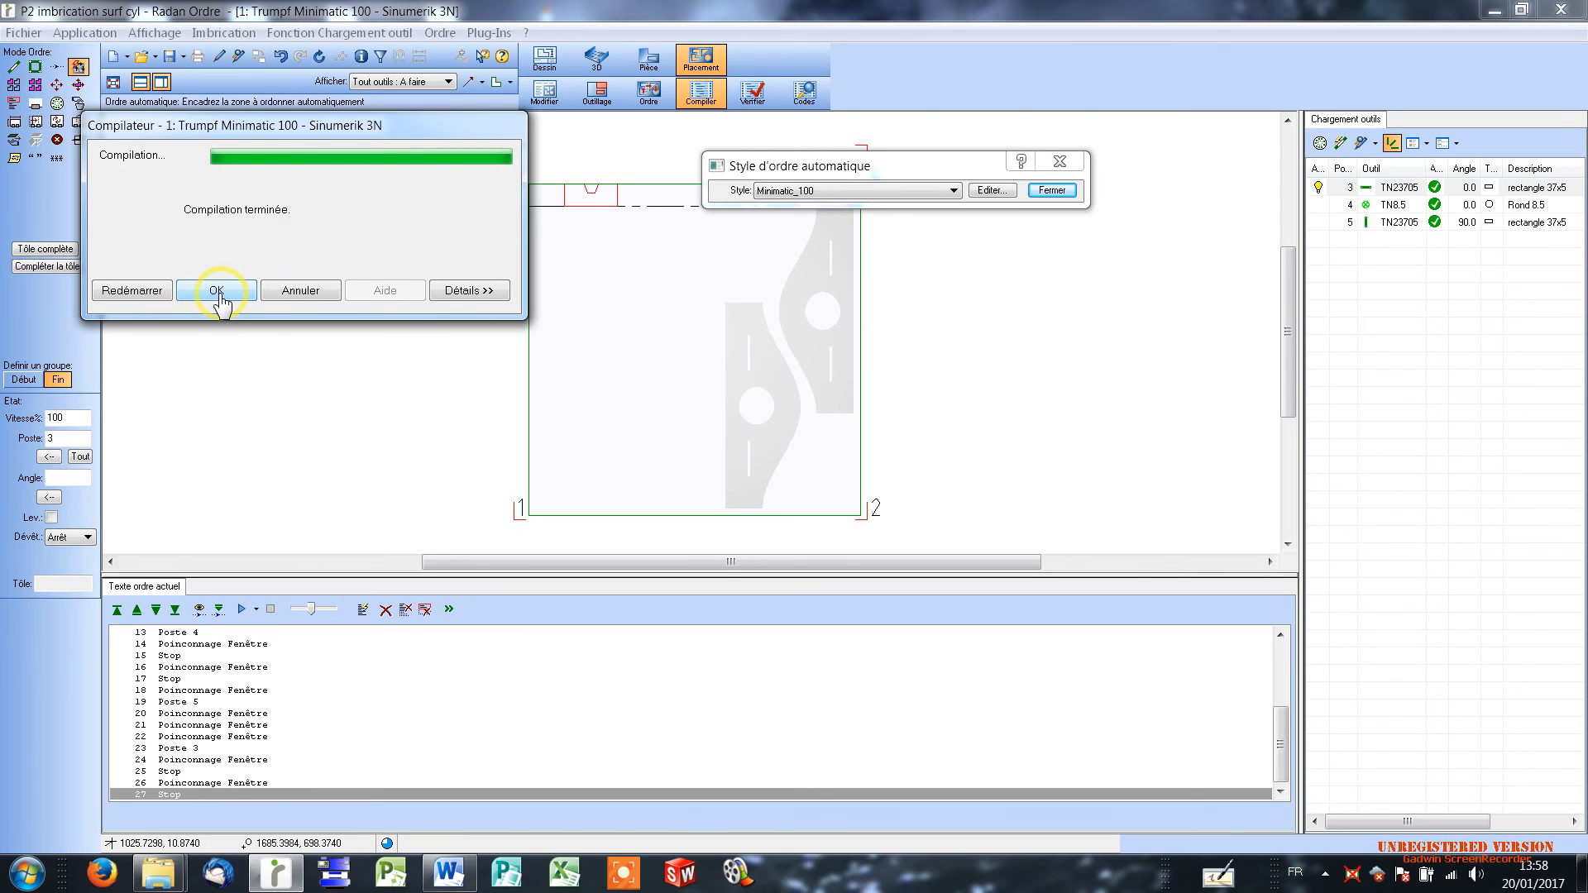
{"action": "left_click", "coordinate": [217, 293]}
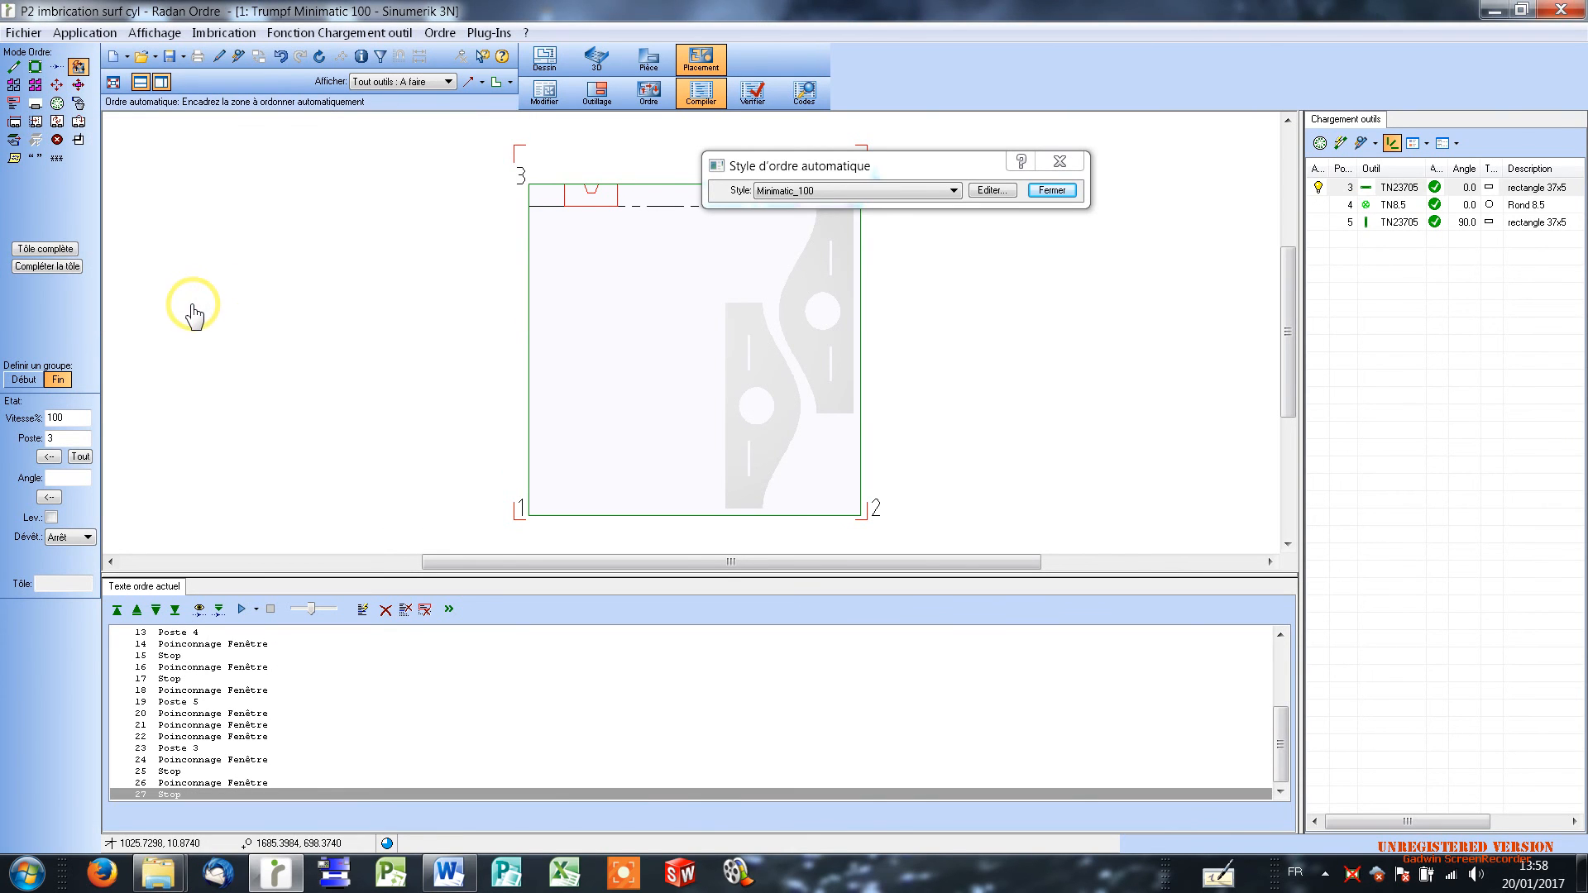
{"action": "left_click", "coordinate": [1051, 191]}
{"action": "left_click", "coordinate": [753, 89]}
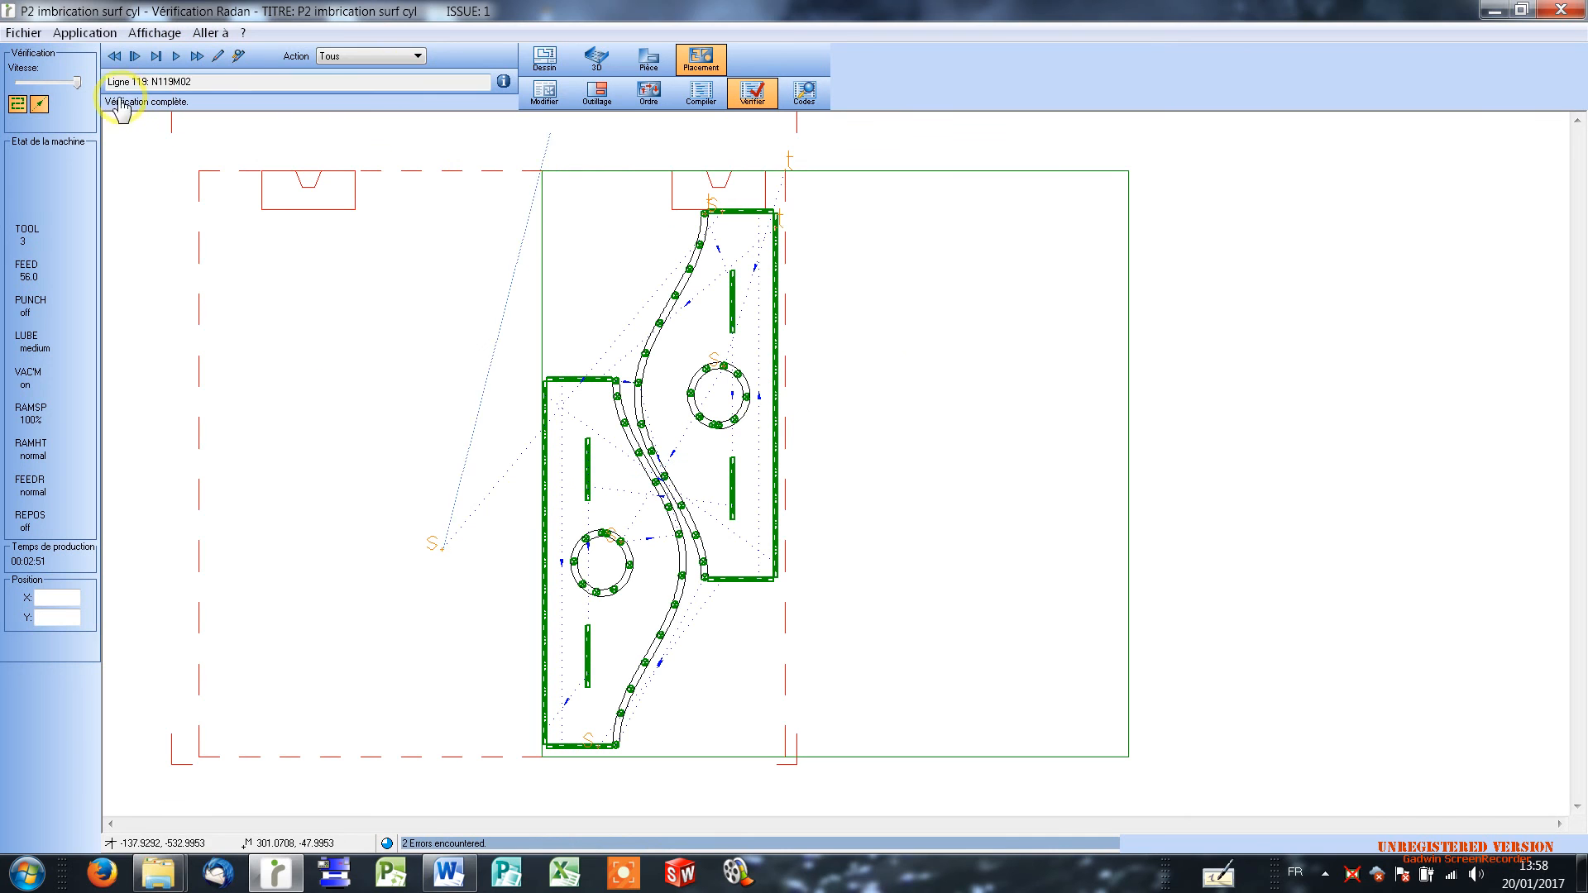
Step: Return to modifying the nest and finalise it with the drawing name "P2 imbrication surf cyl prog 1202", updating the comments
{"action": "left_click", "coordinate": [545, 101]}
{"action": "left_click", "coordinate": [118, 149]}
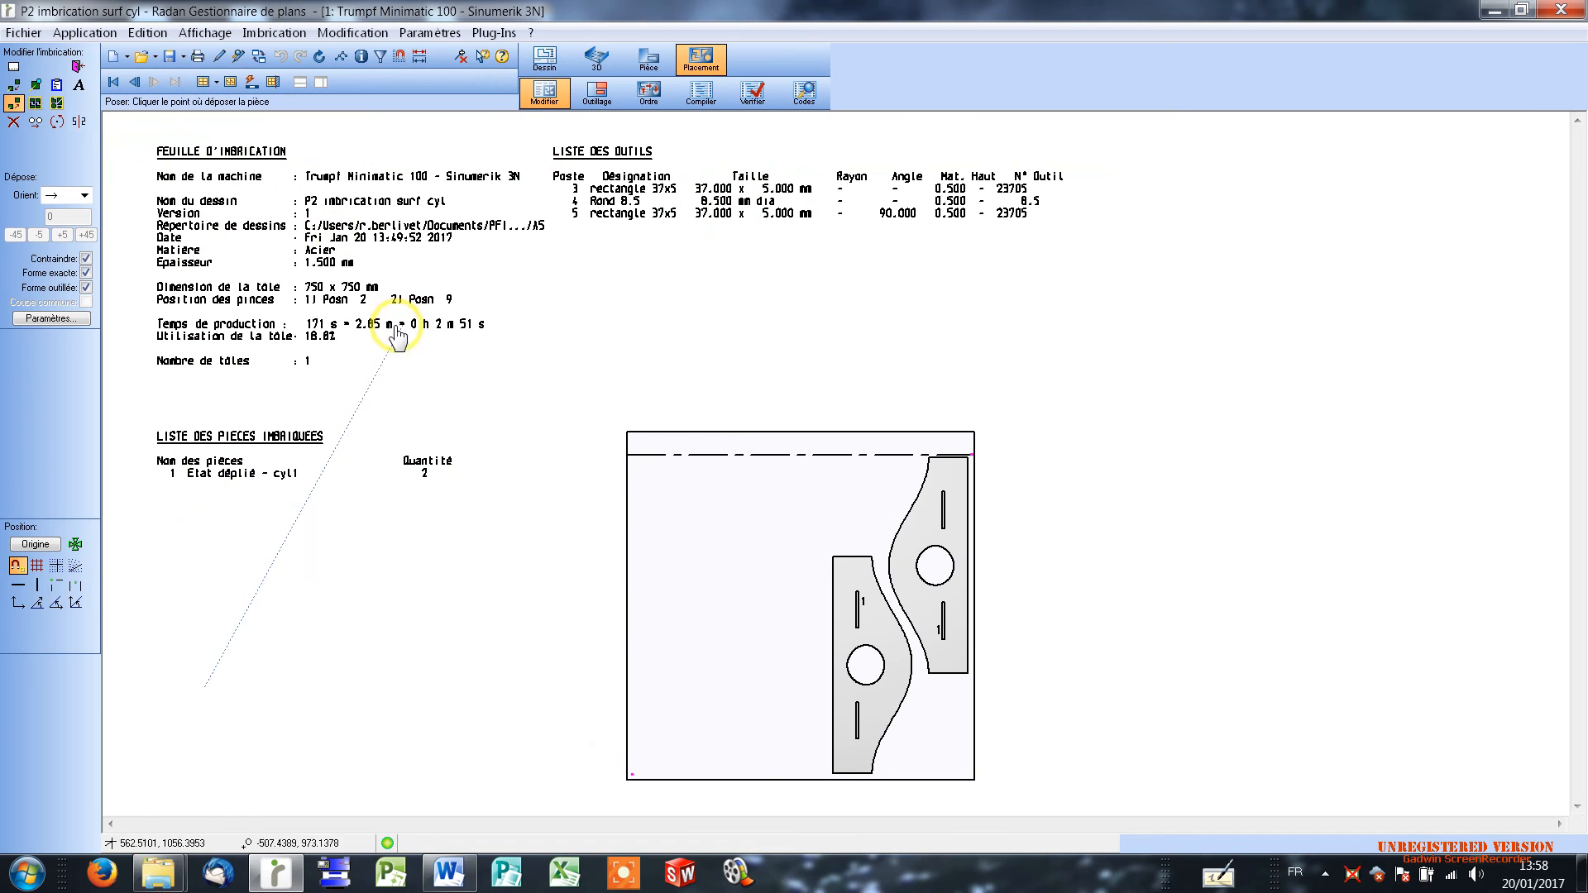
{"action": "left_click", "coordinate": [79, 66]}
{"action": "left_click", "coordinate": [911, 368]}
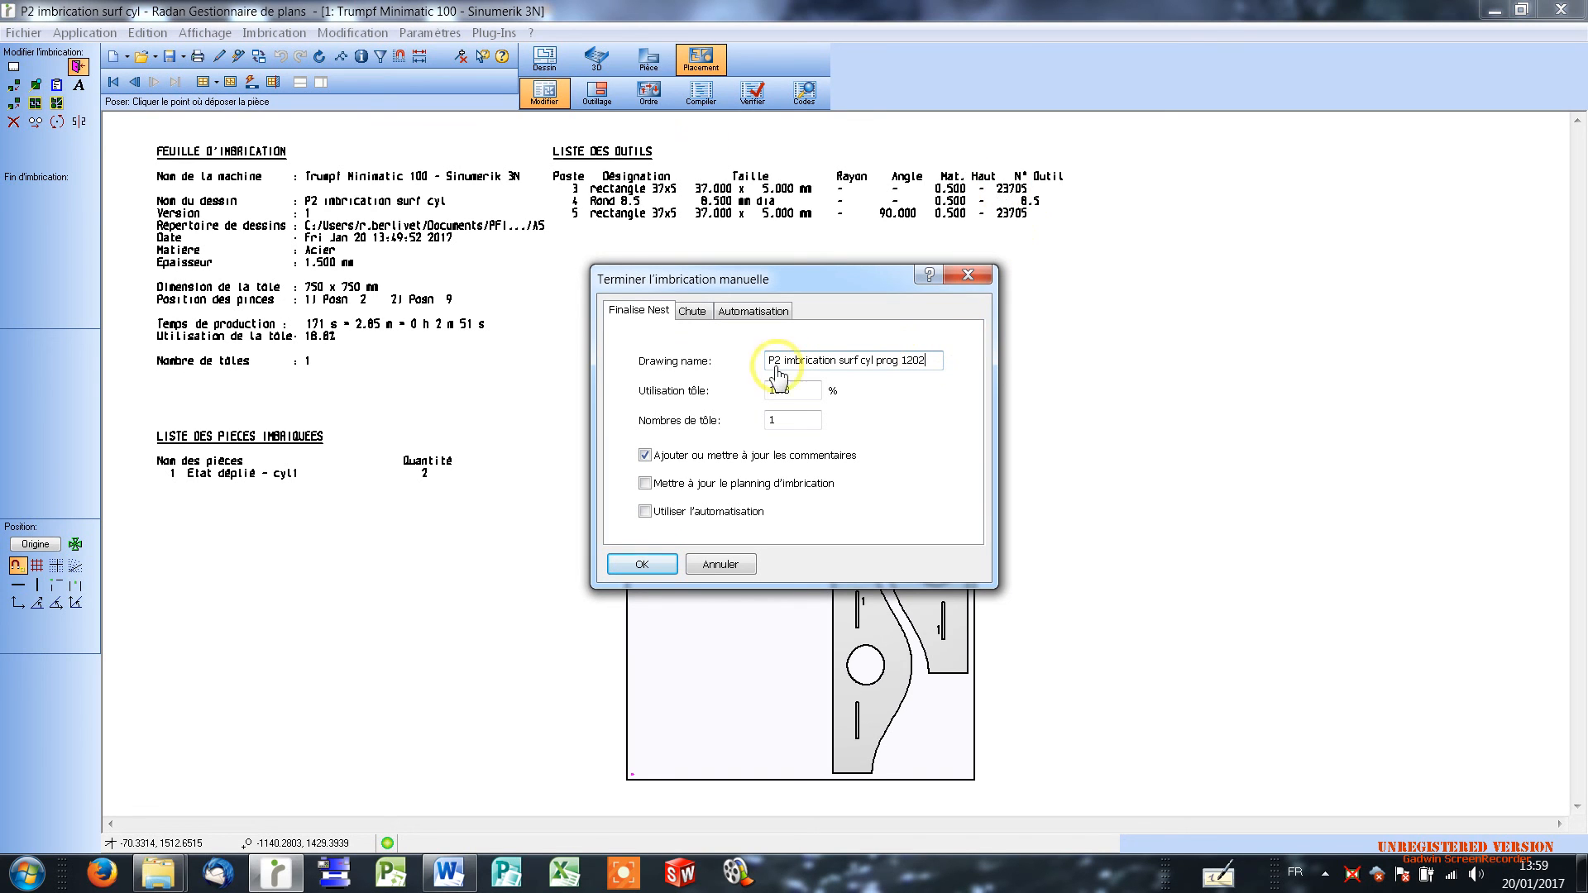
{"action": "left_click", "coordinate": [641, 564]}
Step: Save the drawing as "P2 imbrication surf cyl prog 1202" in folder A5
{"action": "left_click", "coordinate": [230, 82]}
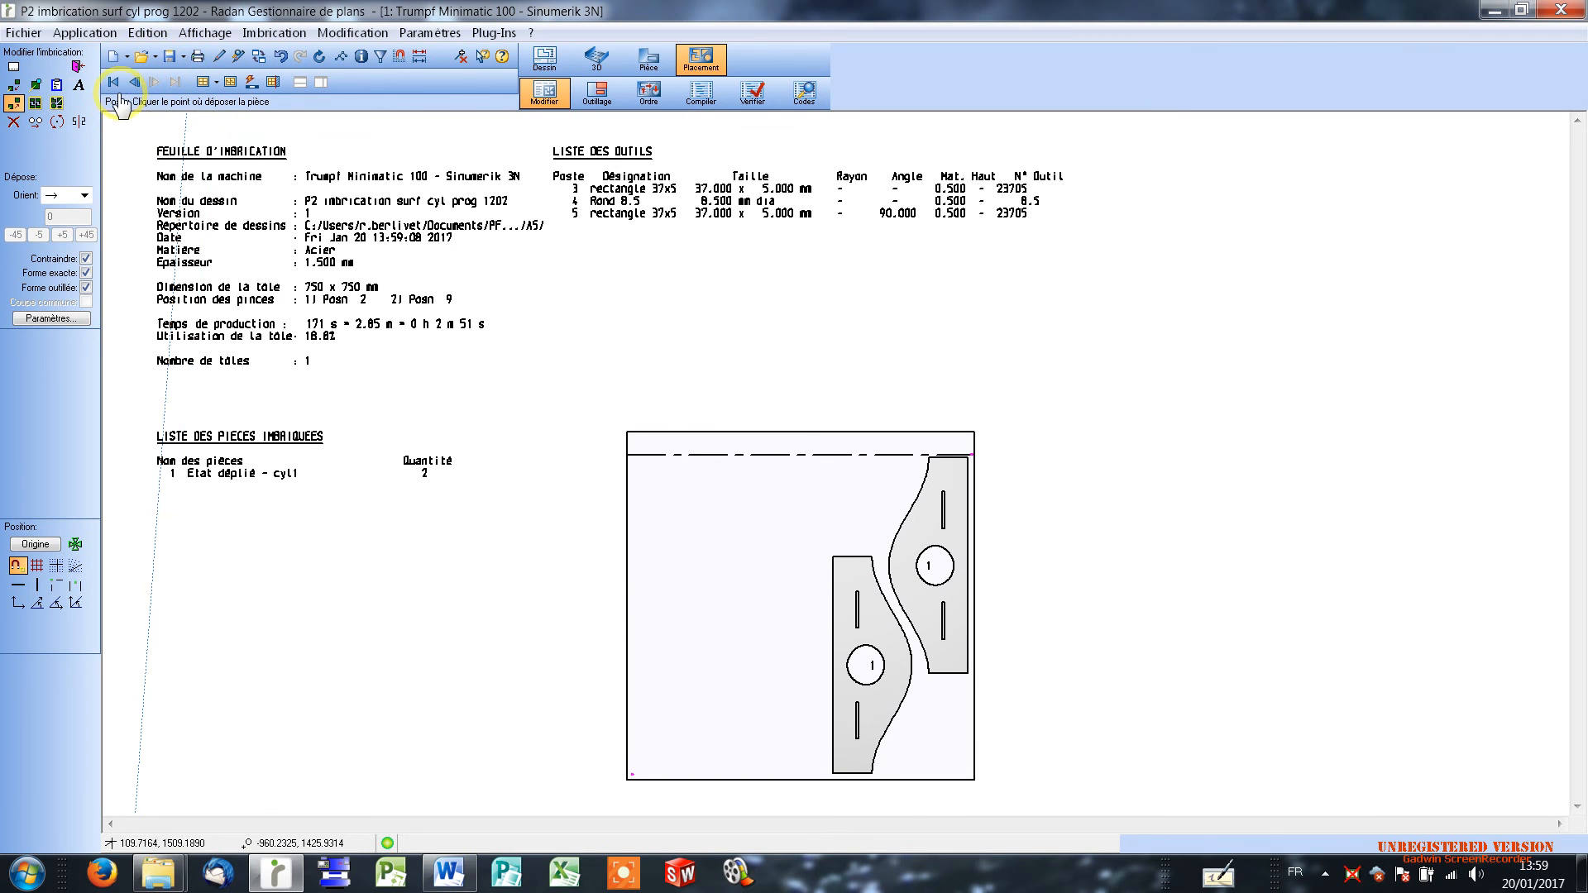
{"action": "left_click", "coordinate": [169, 60]}
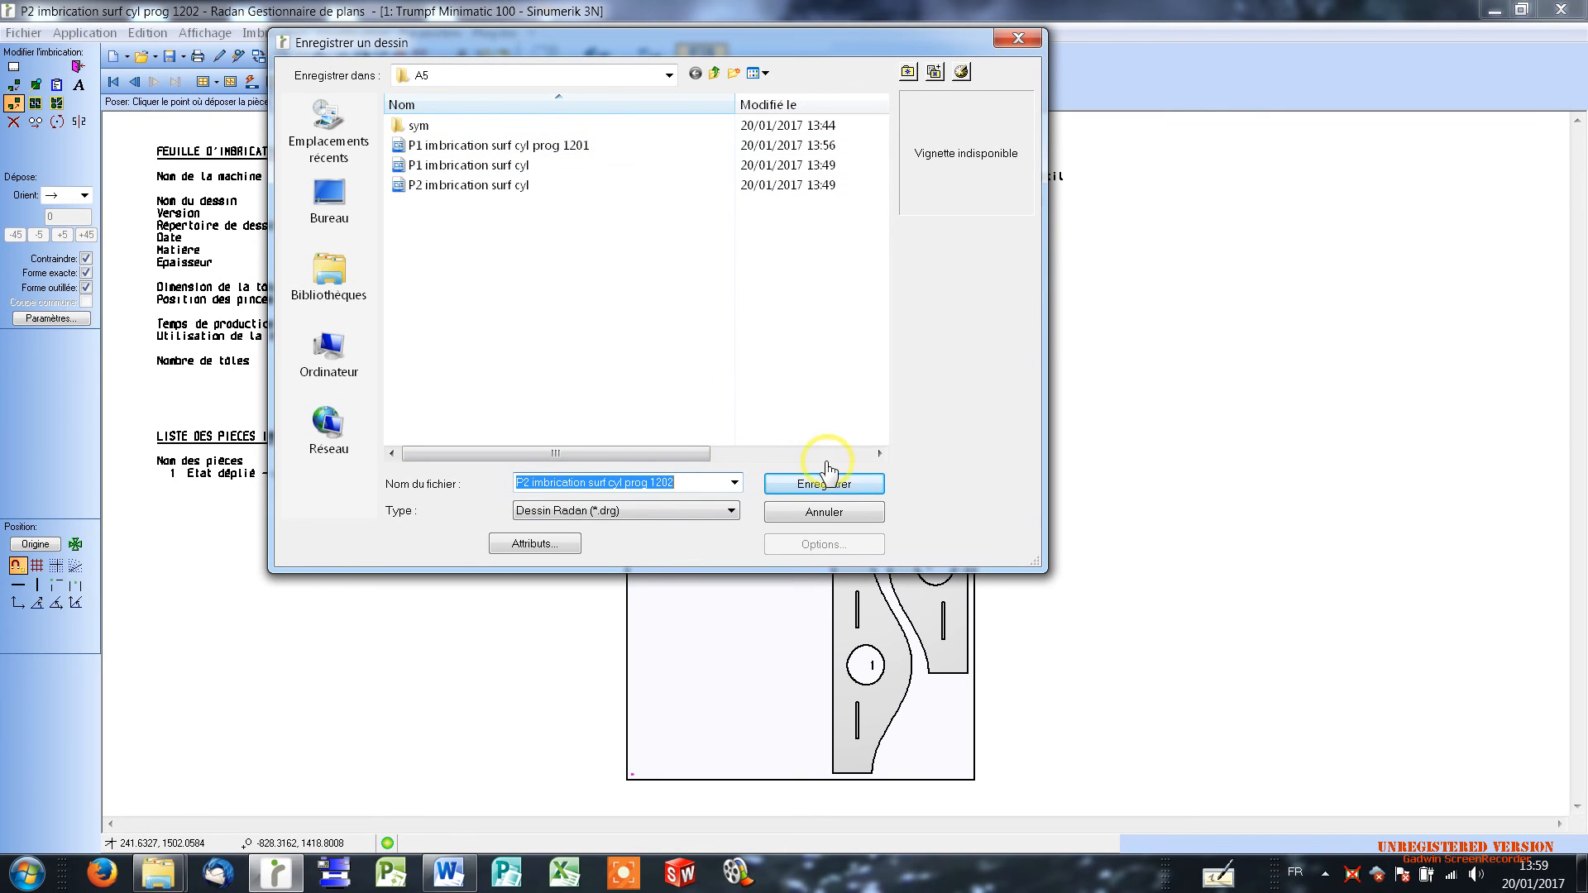
{"action": "left_click", "coordinate": [843, 488]}
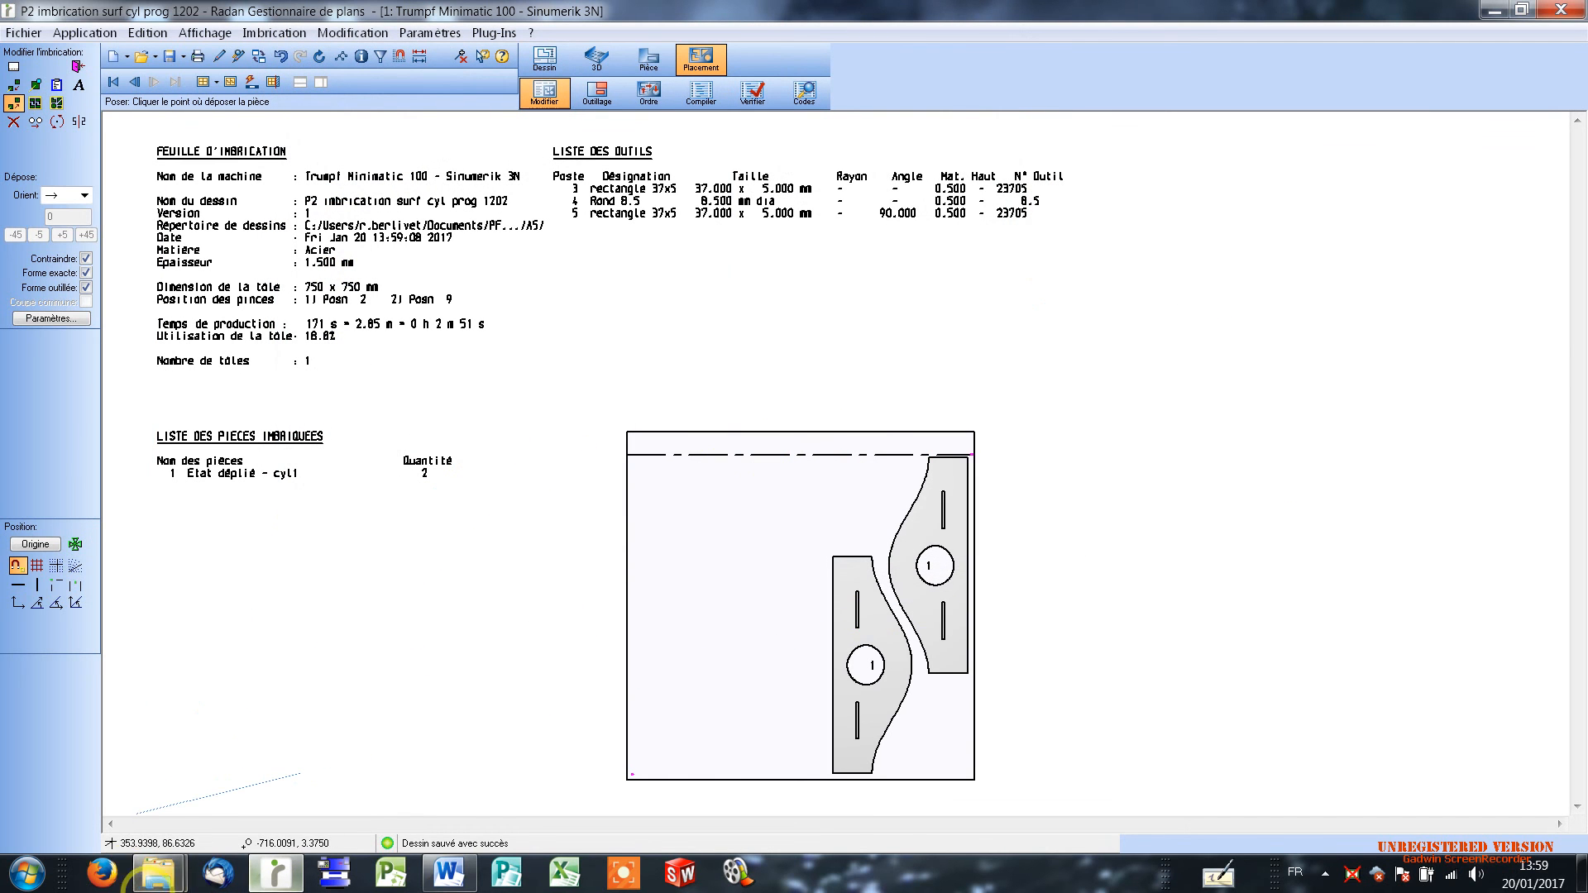
Step: Switch to the A5 folder in Windows Explorer and delete the old drawings "P1 imbrication surf cyl" and "P2 imbrication surf cyl"
{"action": "mouse_move", "coordinate": [158, 880]}
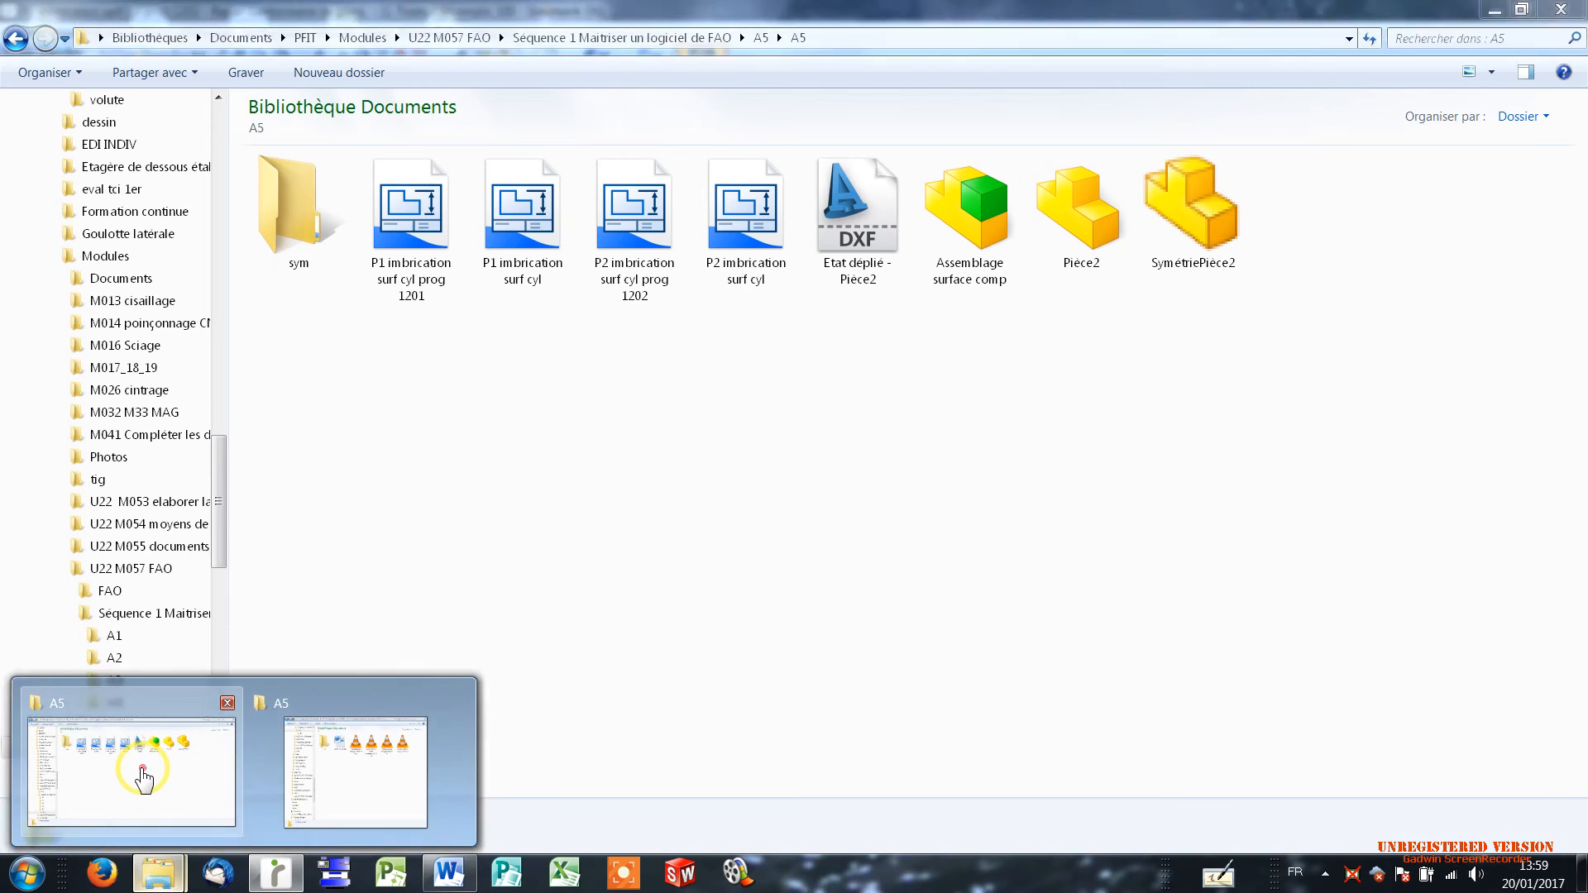
{"action": "left_click", "coordinate": [141, 755]}
{"action": "left_click", "coordinate": [526, 209]}
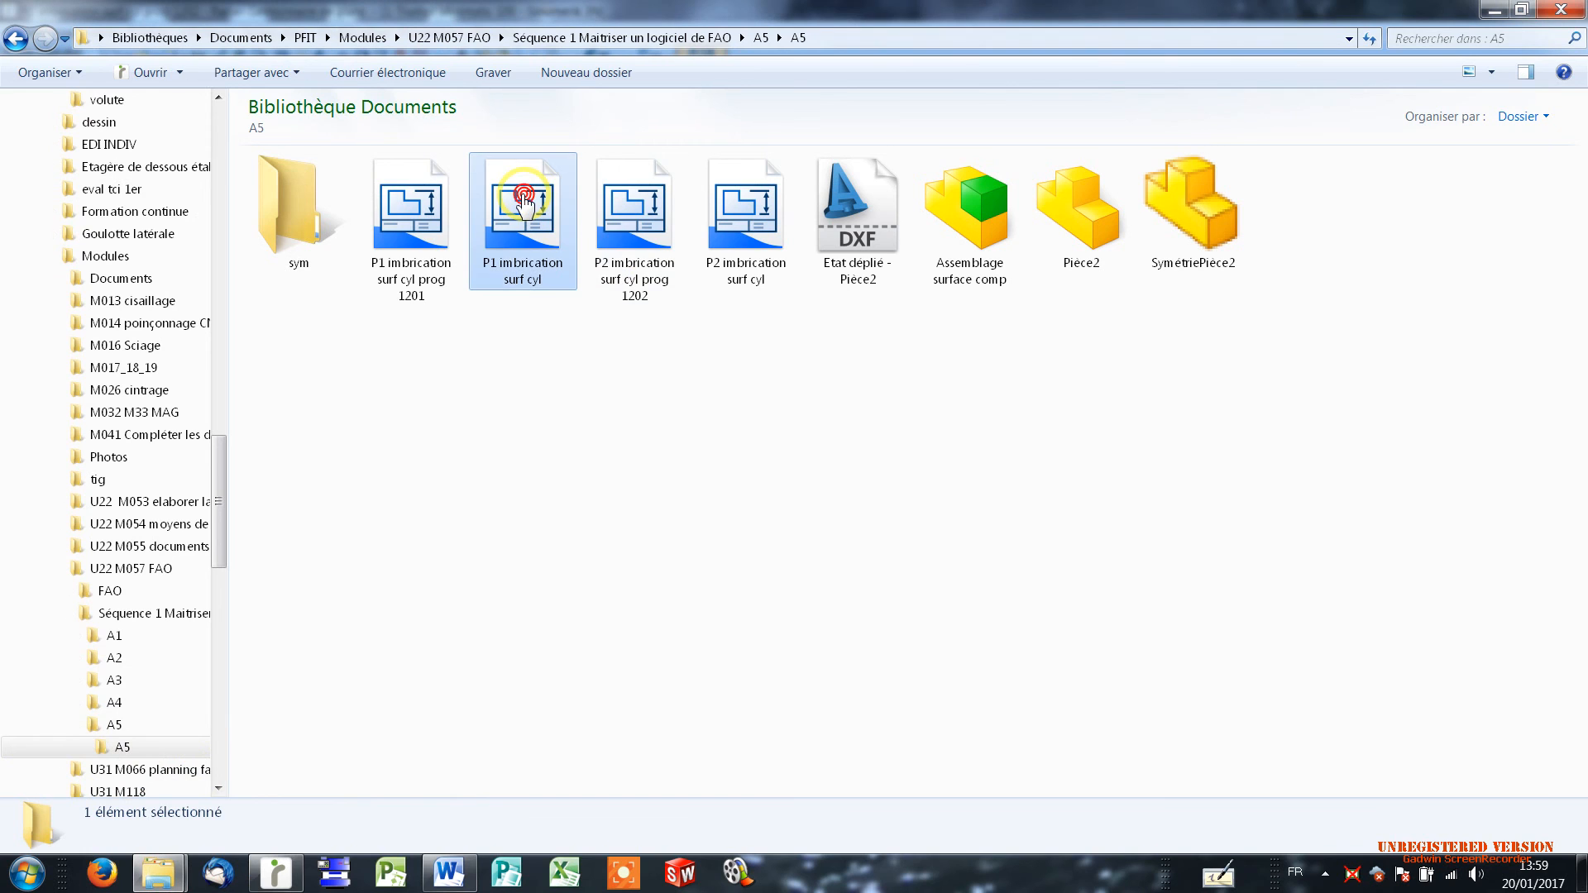
{"action": "left_click", "coordinate": [749, 231], "text": "ctrl"}
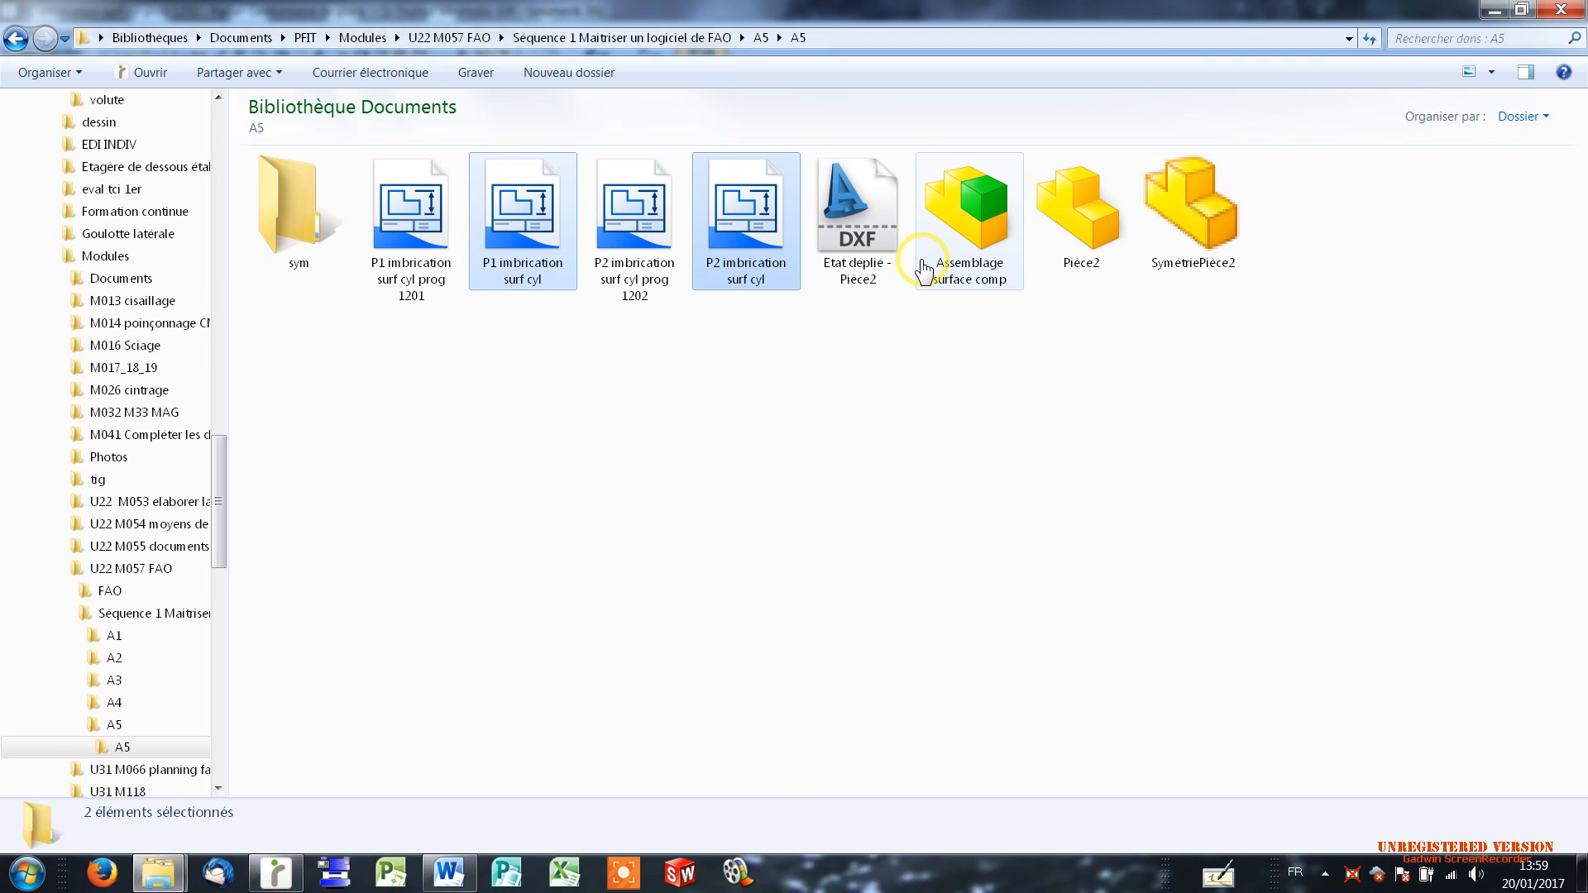
{"action": "key", "text": "Delete"}
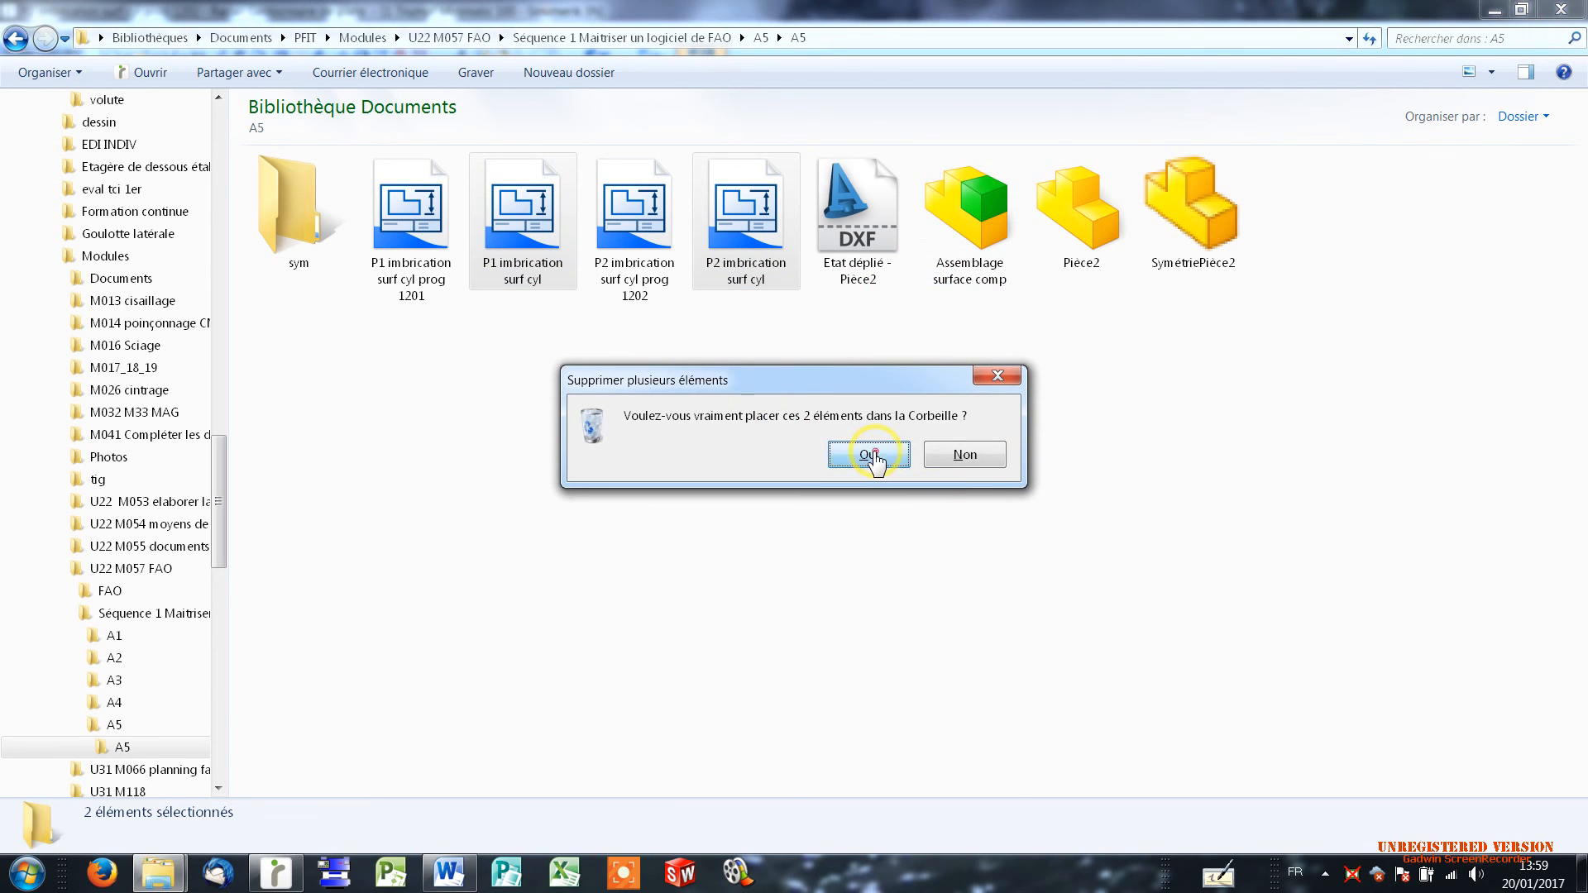
{"action": "left_click", "coordinate": [869, 455]}
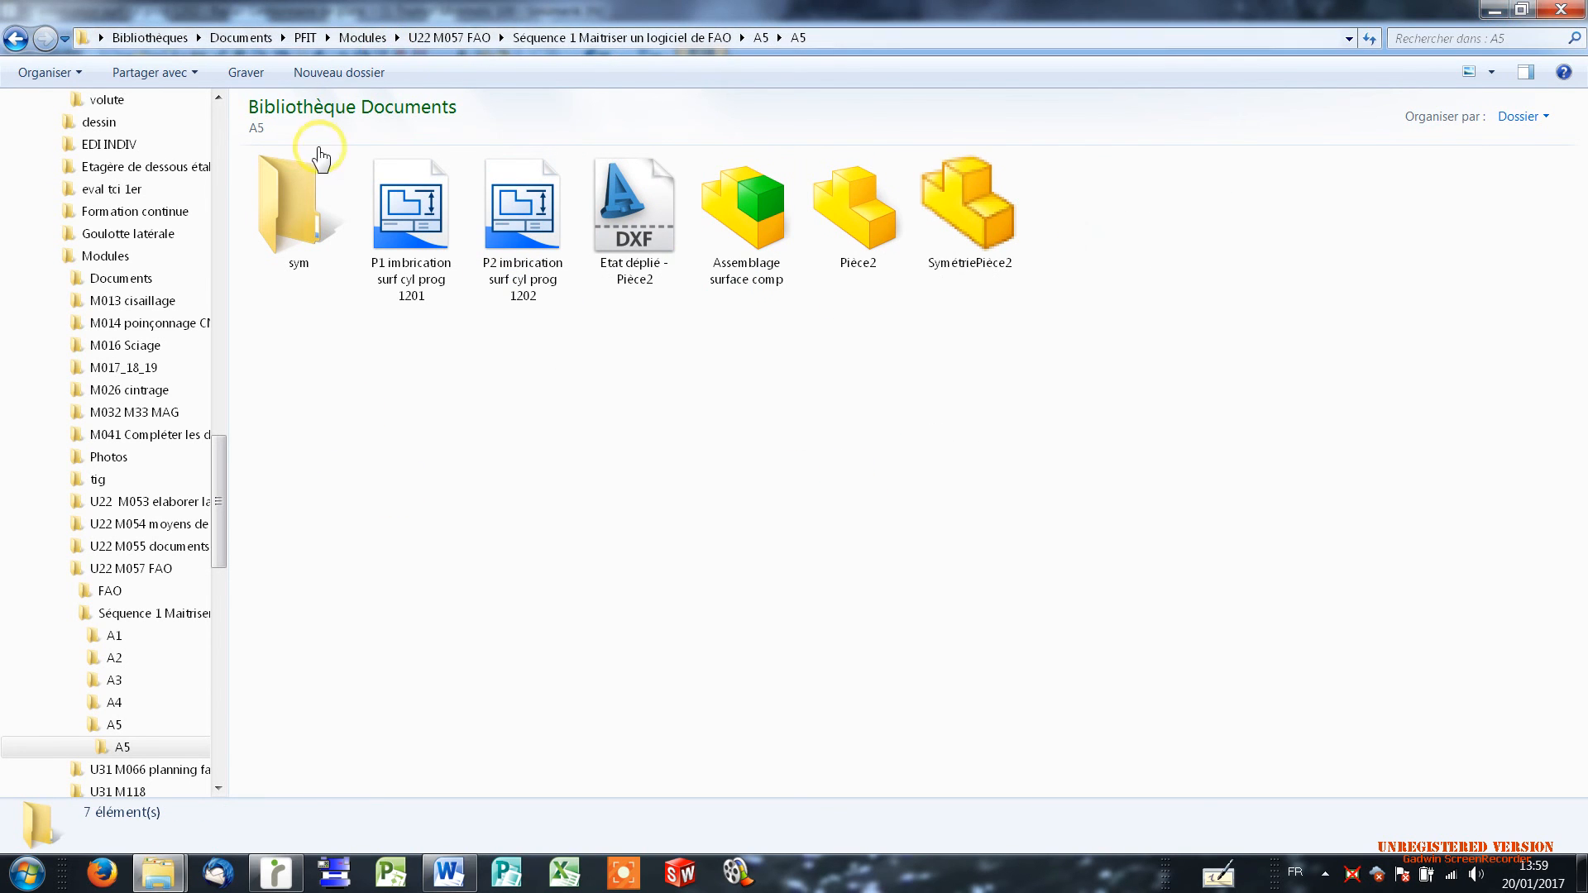